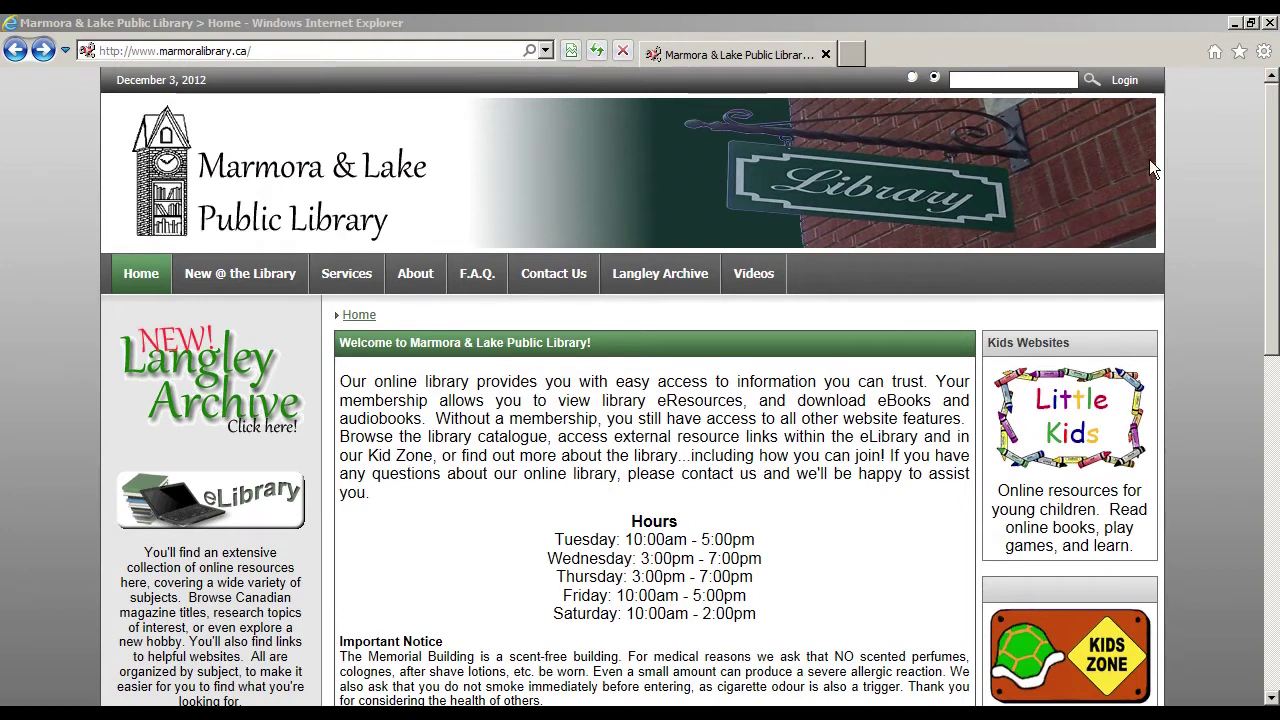
Step: Open the Ontario Library Service Download Centre from the library site's OverDrive download banner
drag(1269, 189, 1268, 283)
scroll(760, 380, down, 3)
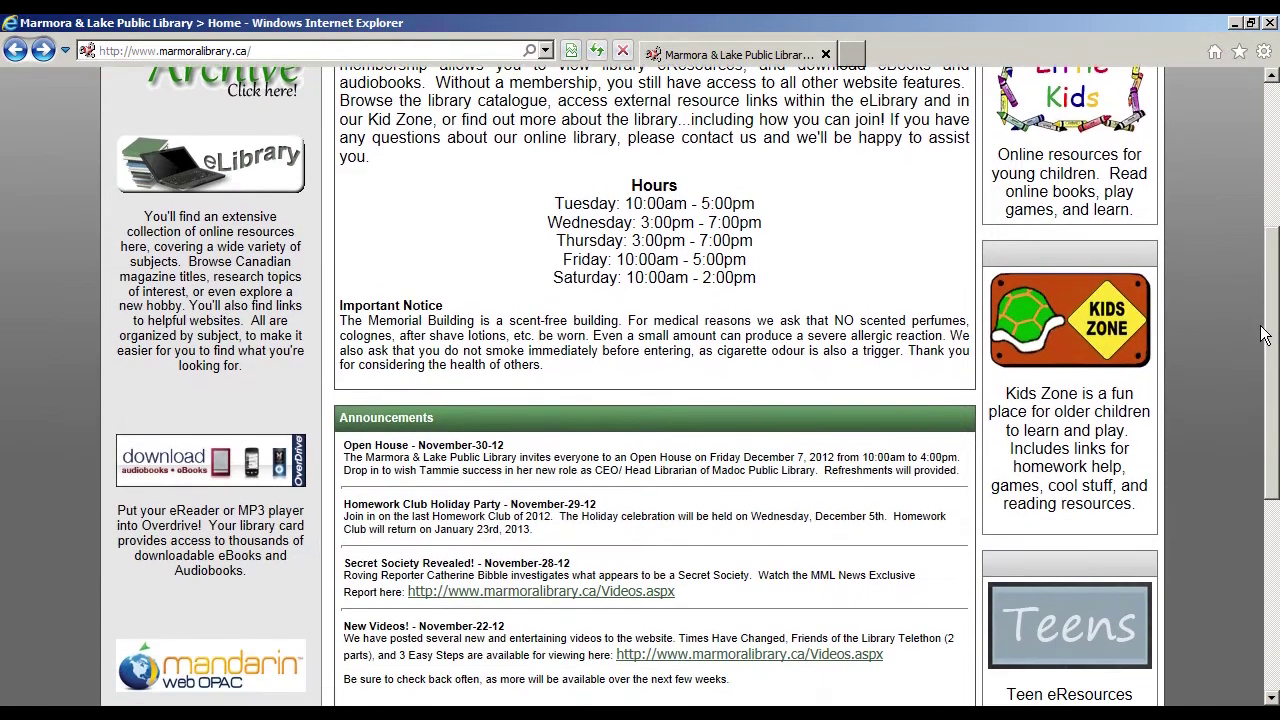
click(231, 470)
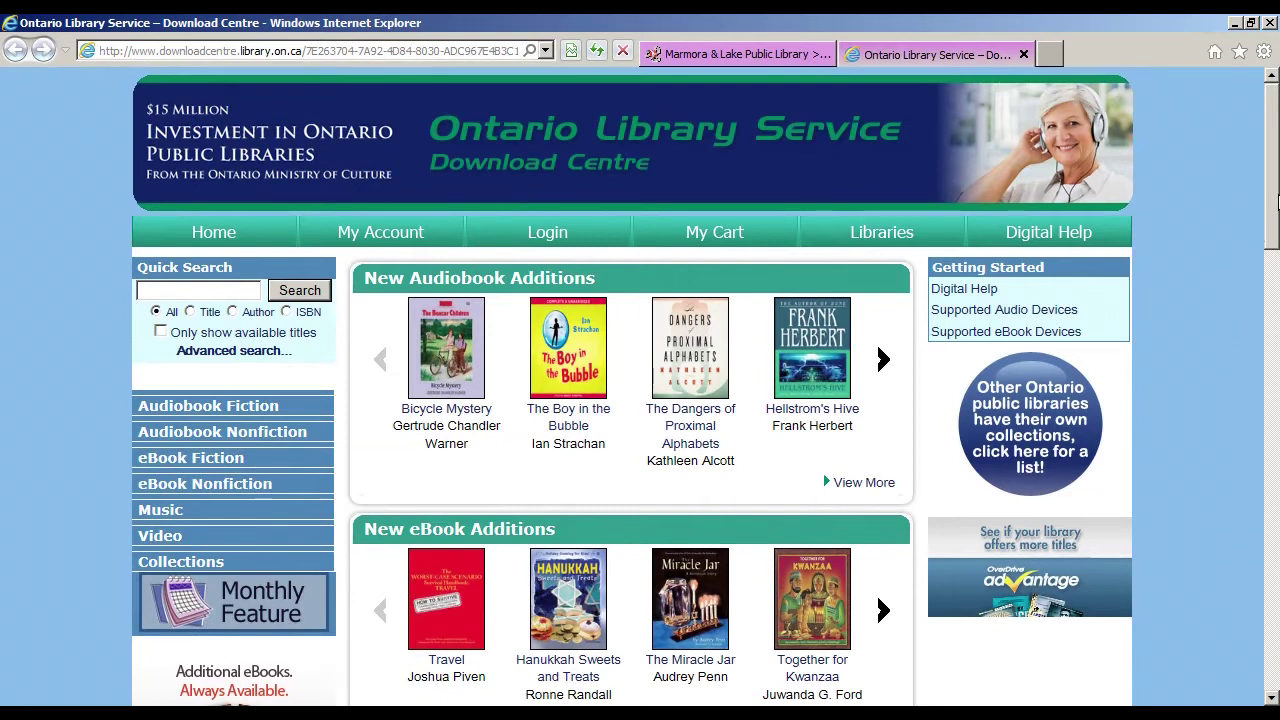
Step: Look over the Adobe Digital Editions software page, then go to the Download Centre sign-in page
scroll(1268, 230, down, 3)
scroll(1270, 260, down, 7)
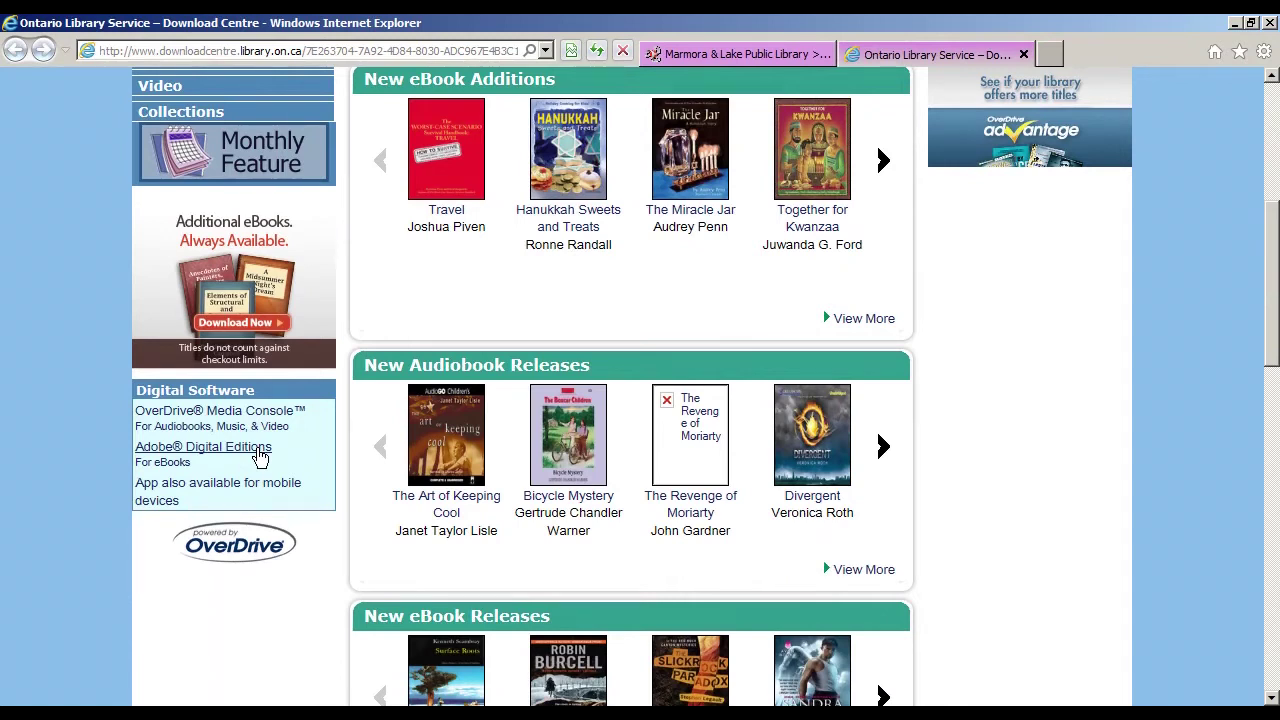
click(258, 455)
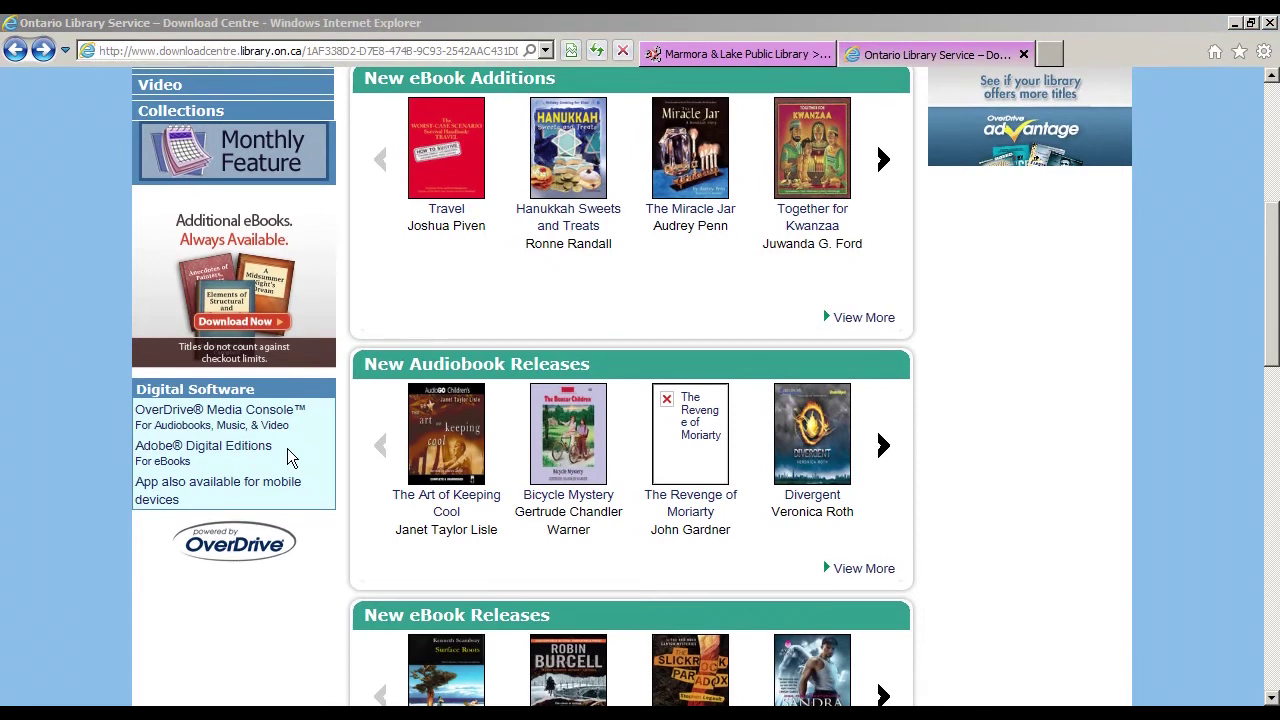
scroll(1080, 406, up, 5)
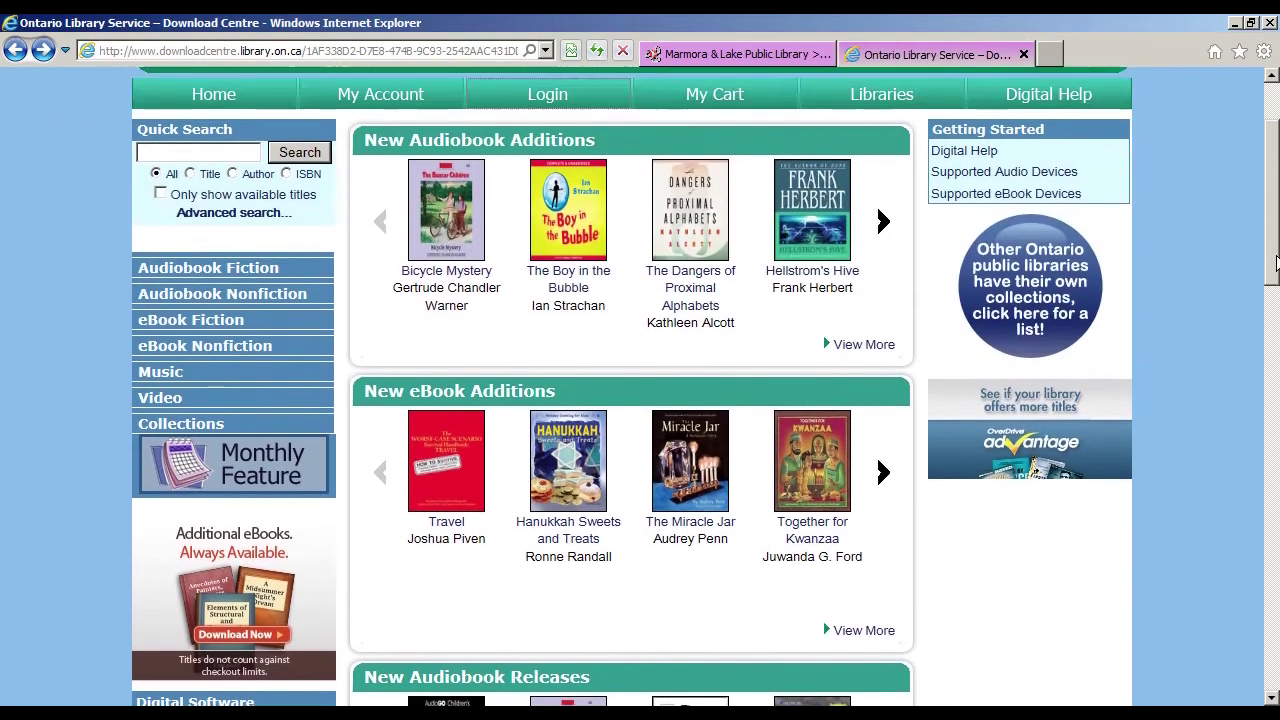
click(541, 234)
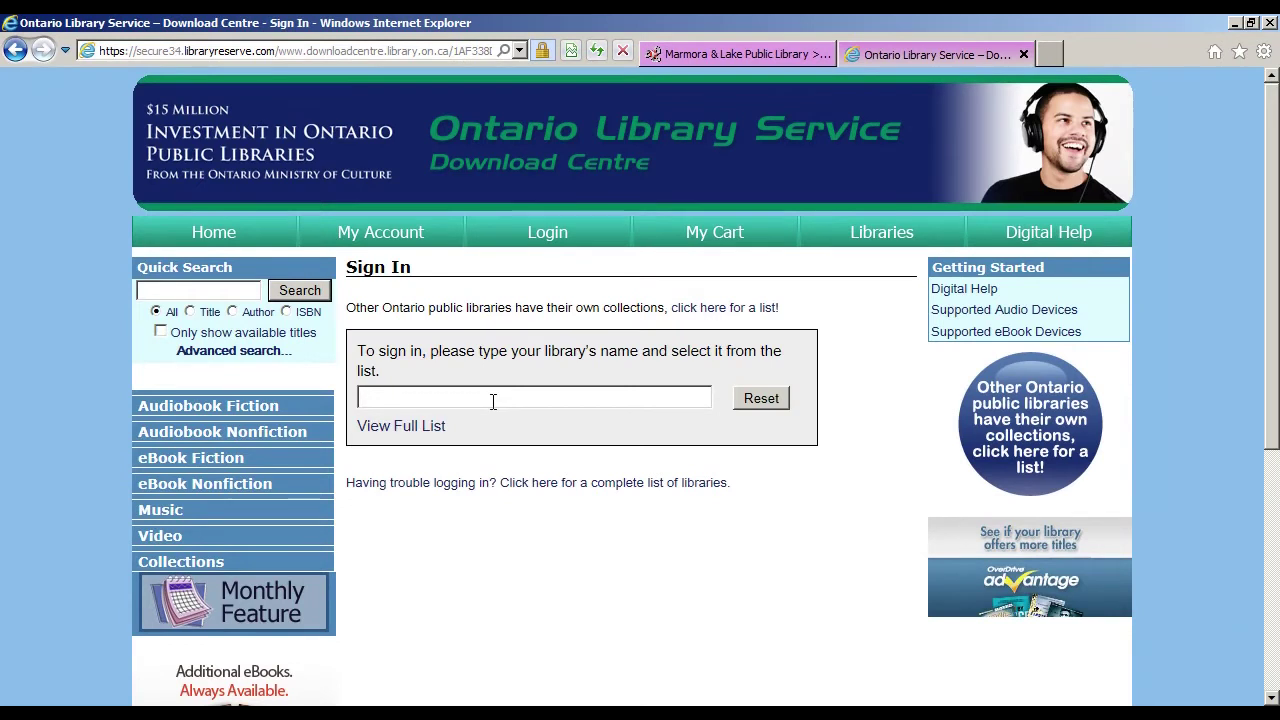
Step: Sign in with Marmora & Lake Public Library as the library and the member's library card number
text(marmora)
click(499, 422)
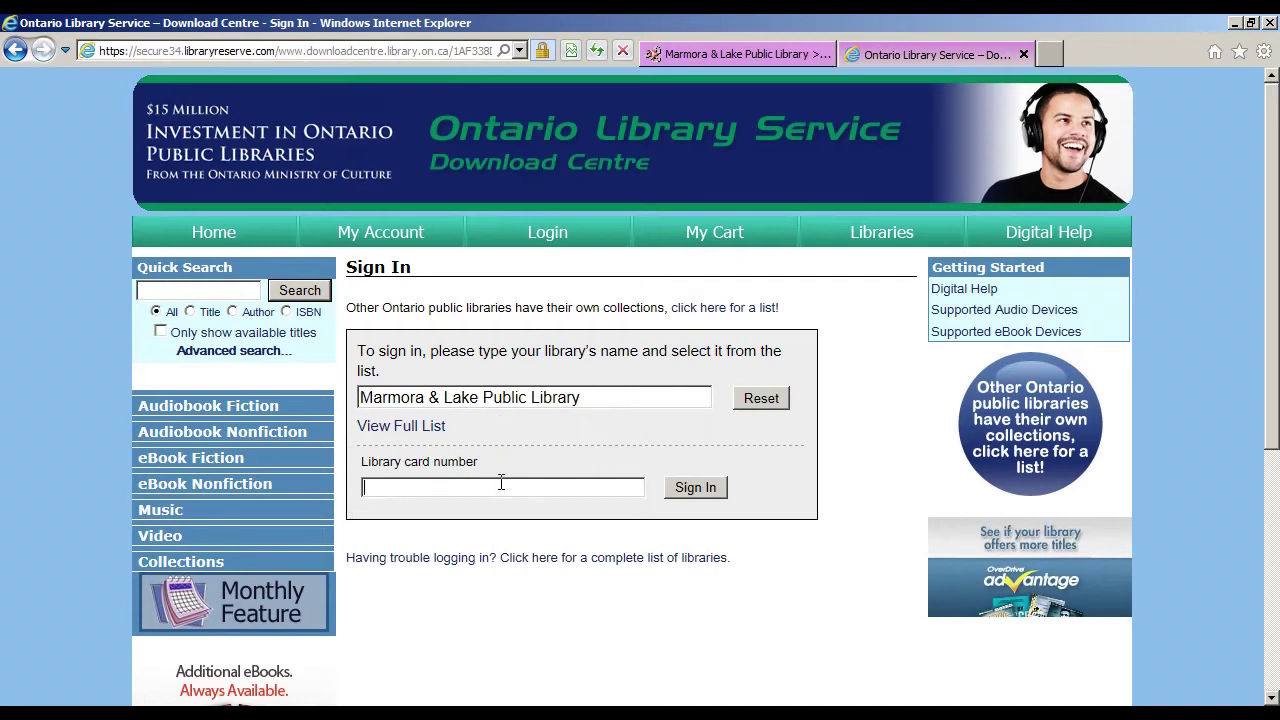
click(501, 487)
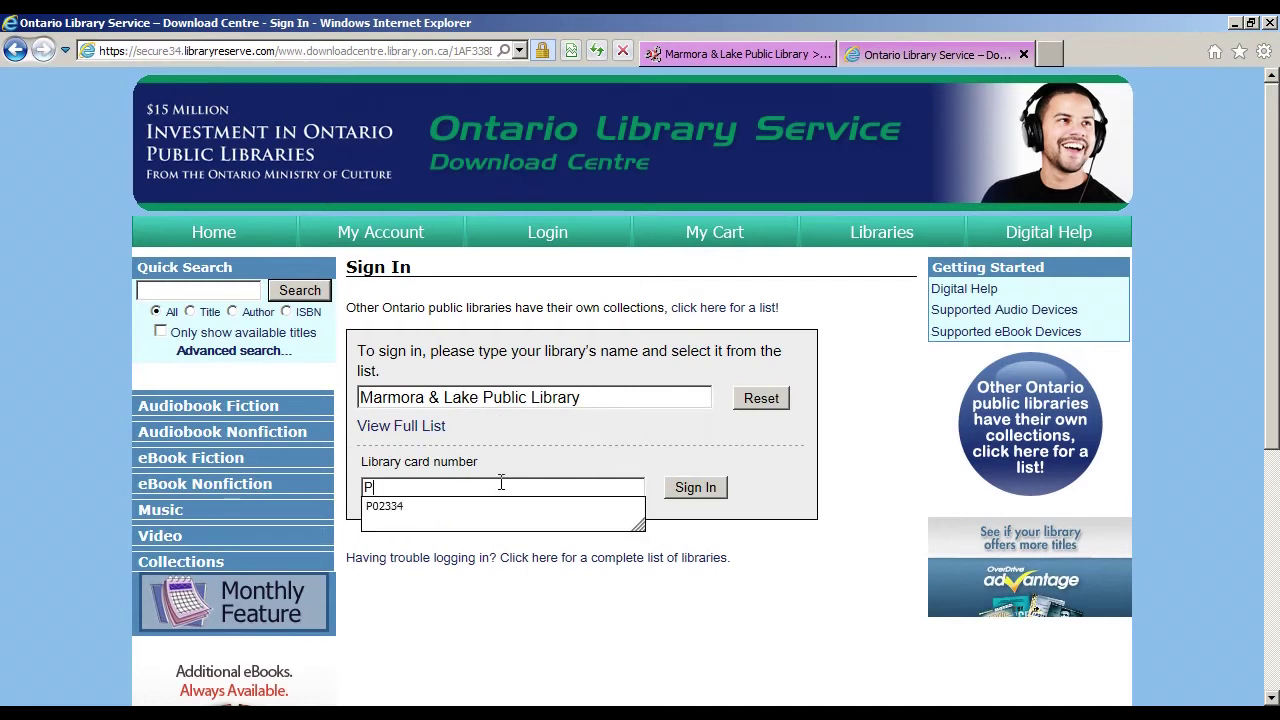
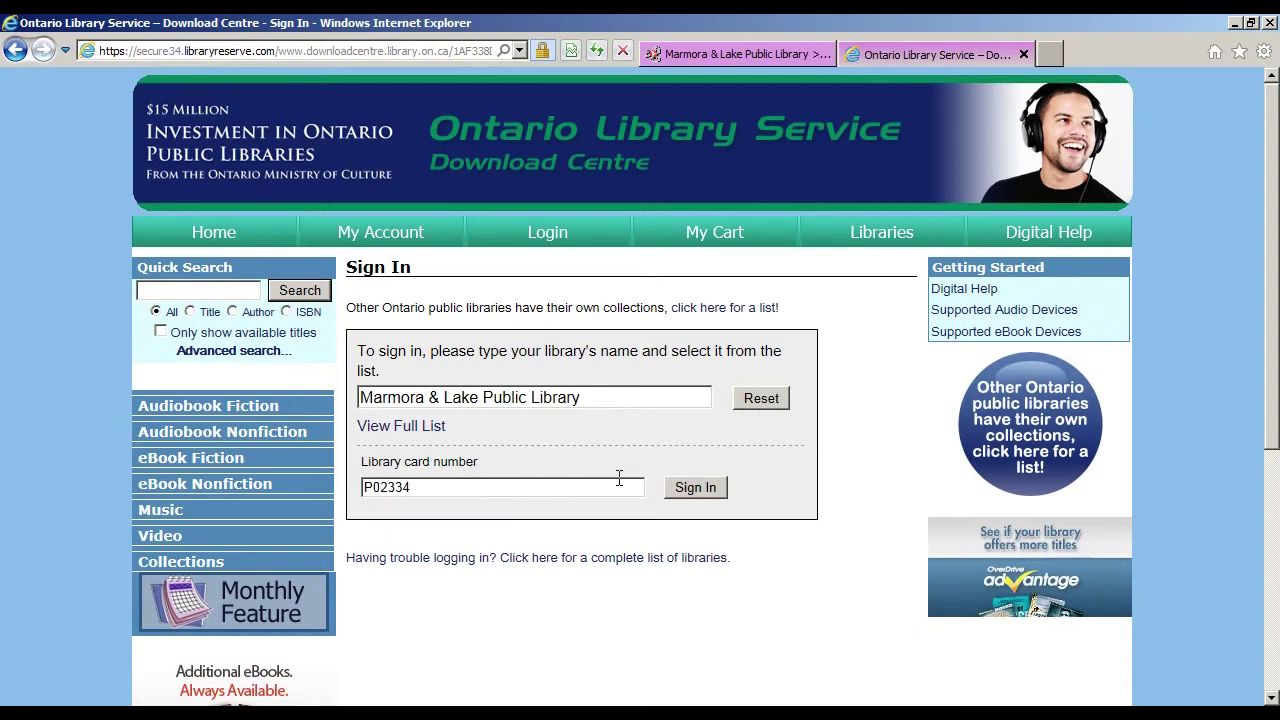
click(697, 486)
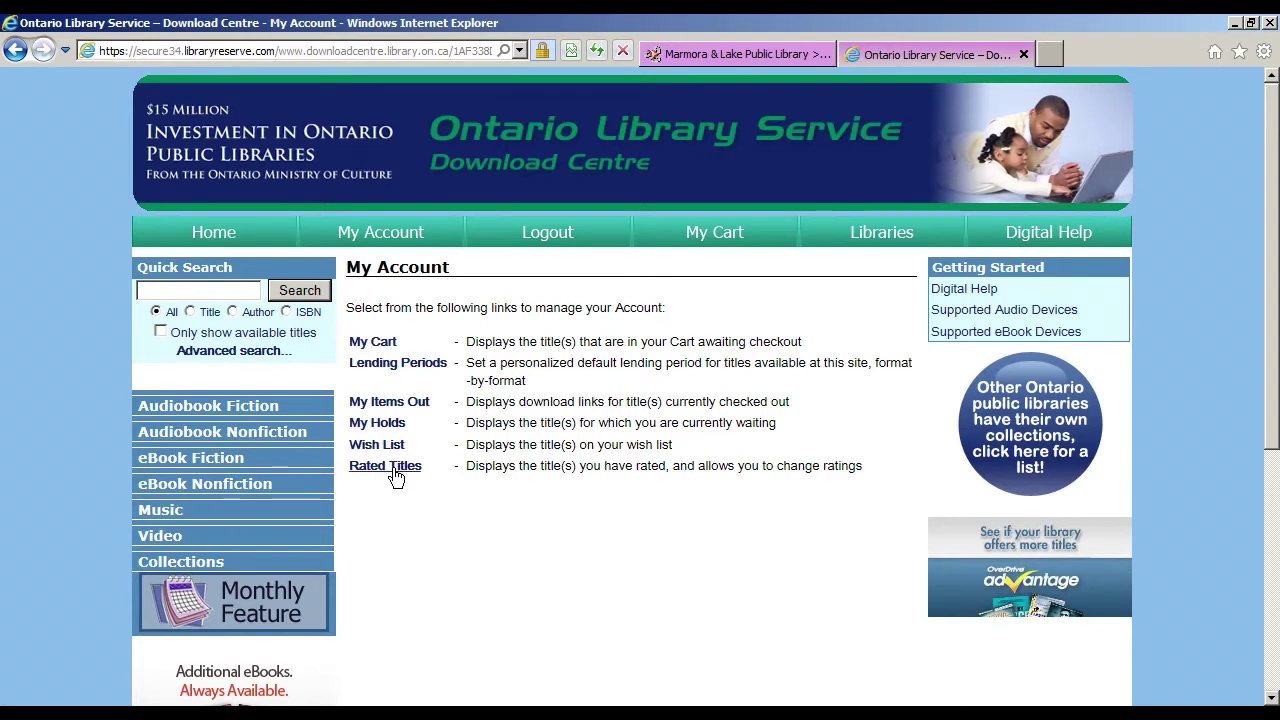
Step: Return to the Download Centre home page and browse the left category menu
click(393, 476)
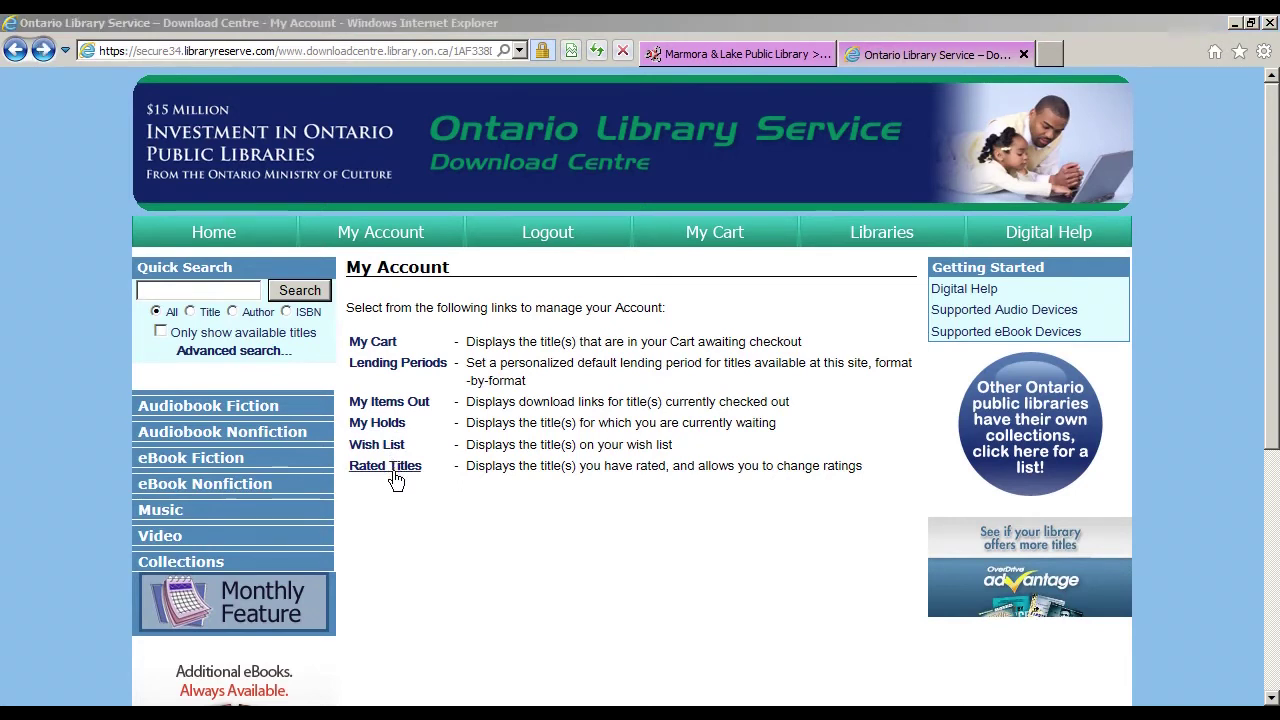
click(248, 236)
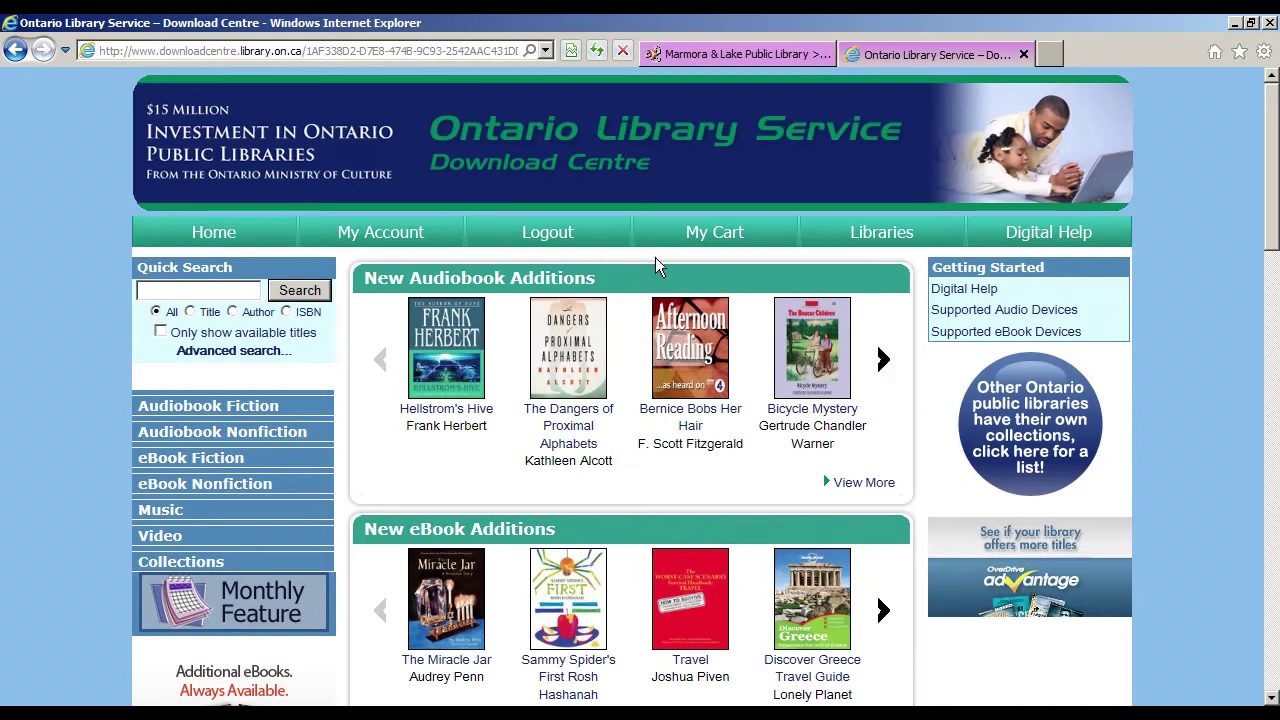
mouse_move(1266, 194)
mouse_down()
mouse_move(1266, 415)
mouse_move(1259, 214)
mouse_up()
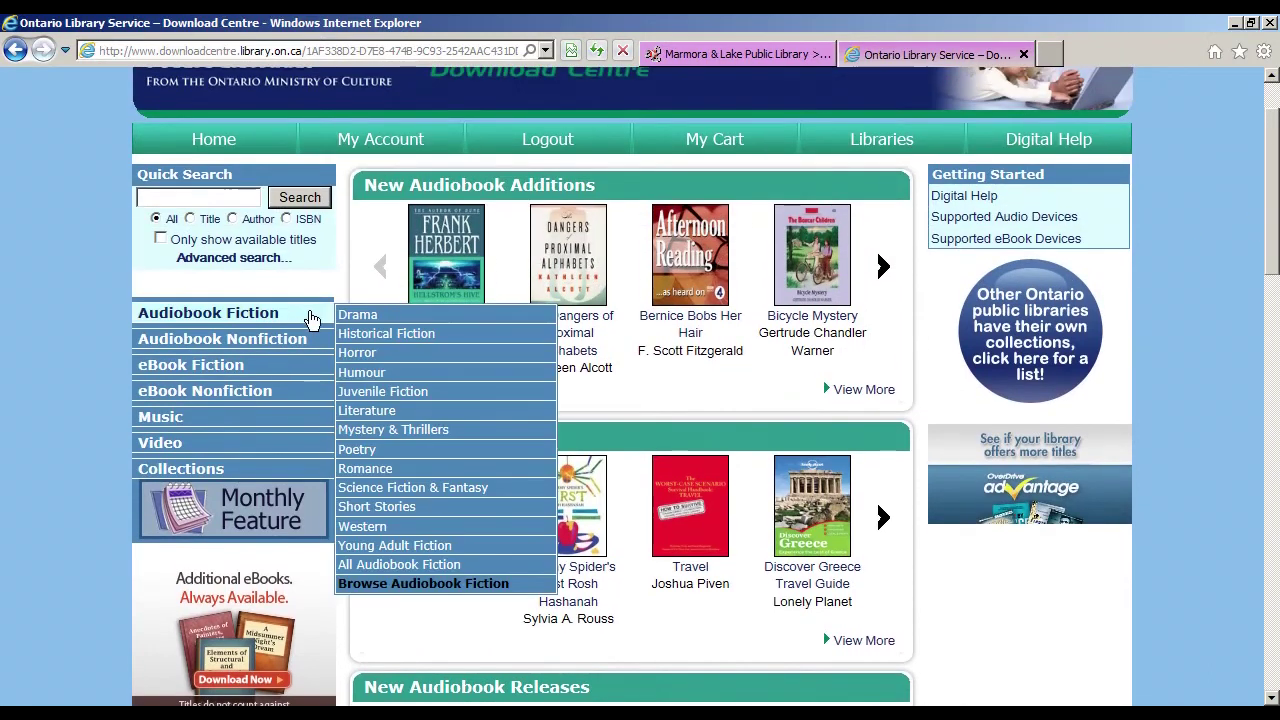
mouse_move(276, 402)
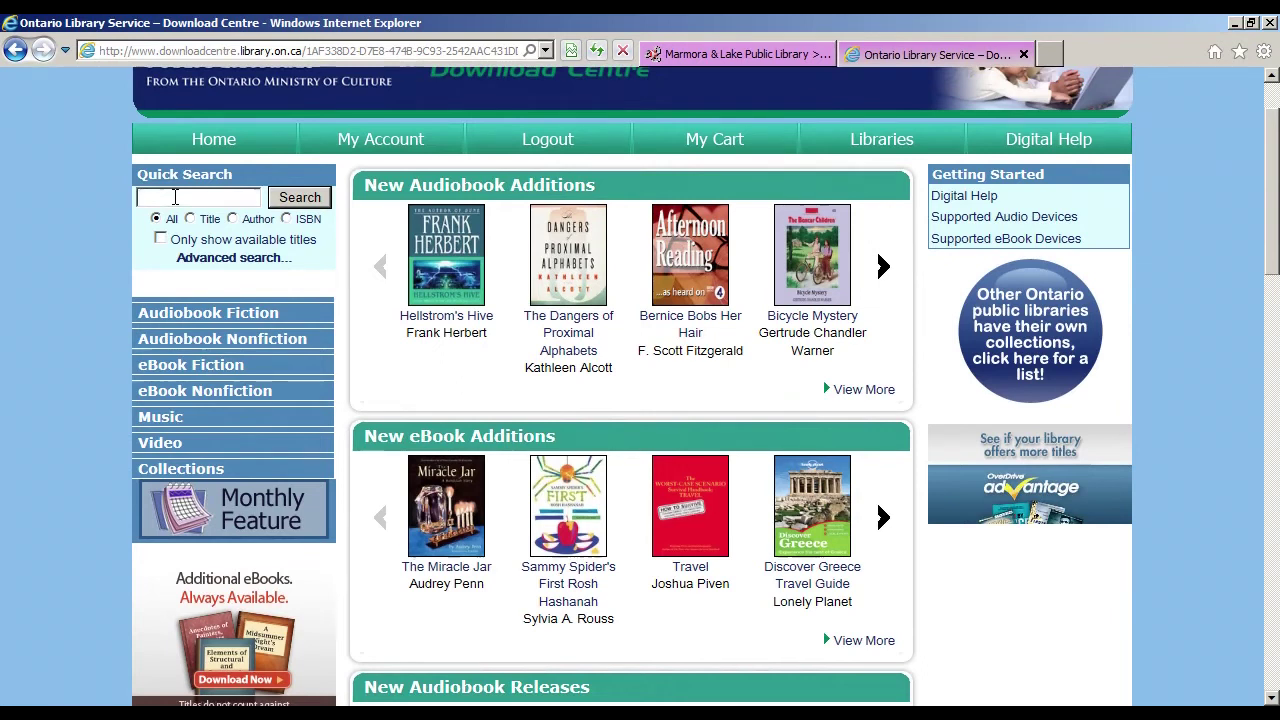
Step: Quick Search the collection for 'Jim Butcher'
click(175, 197)
text(Jim)
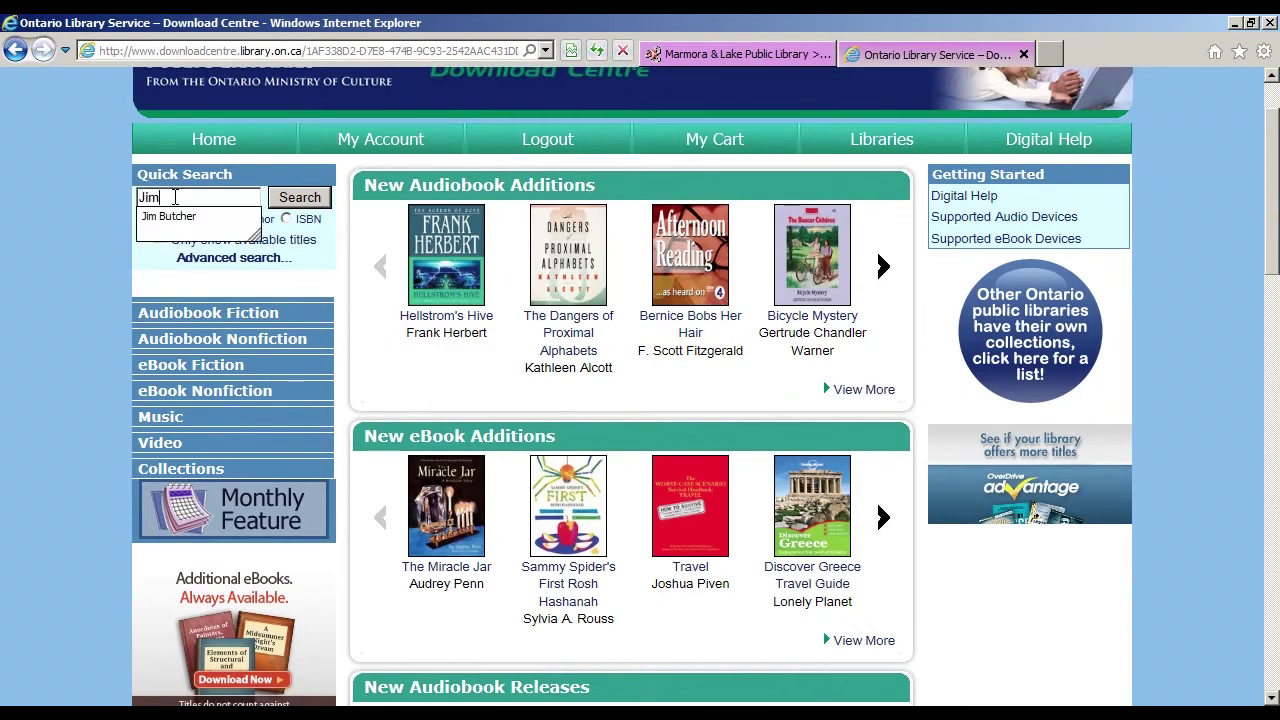
text( Butcher)
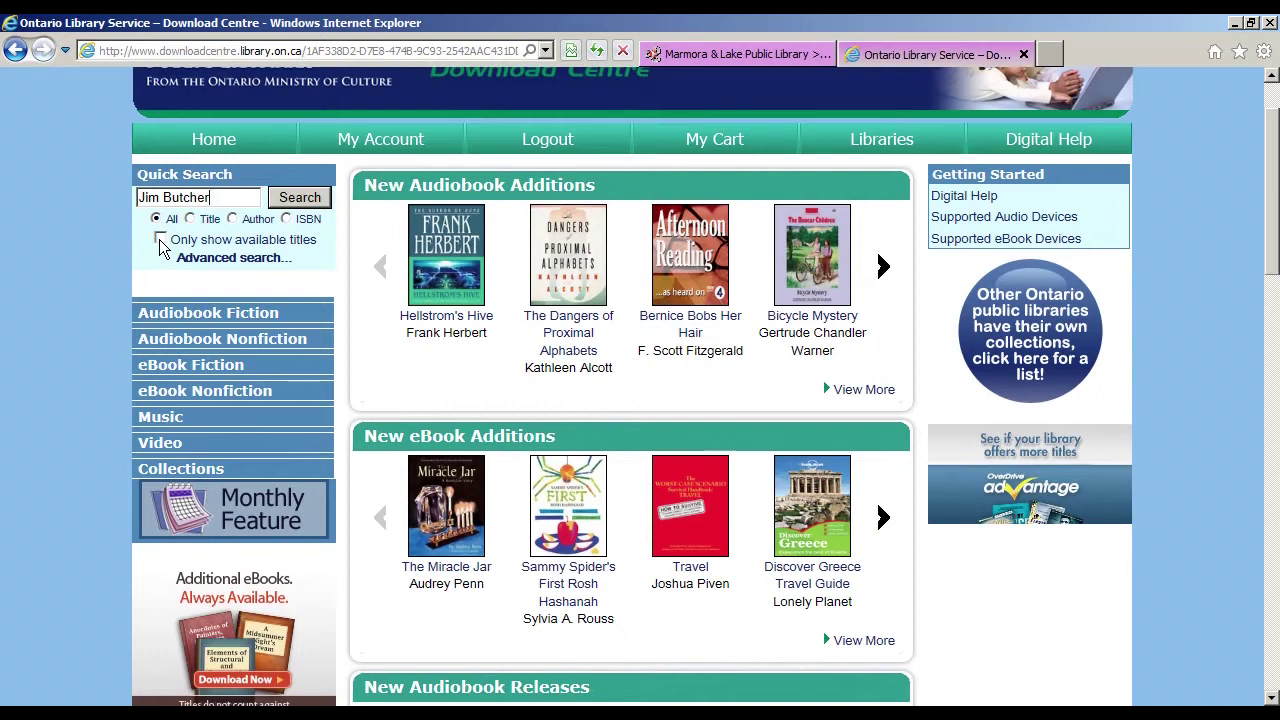
click(302, 201)
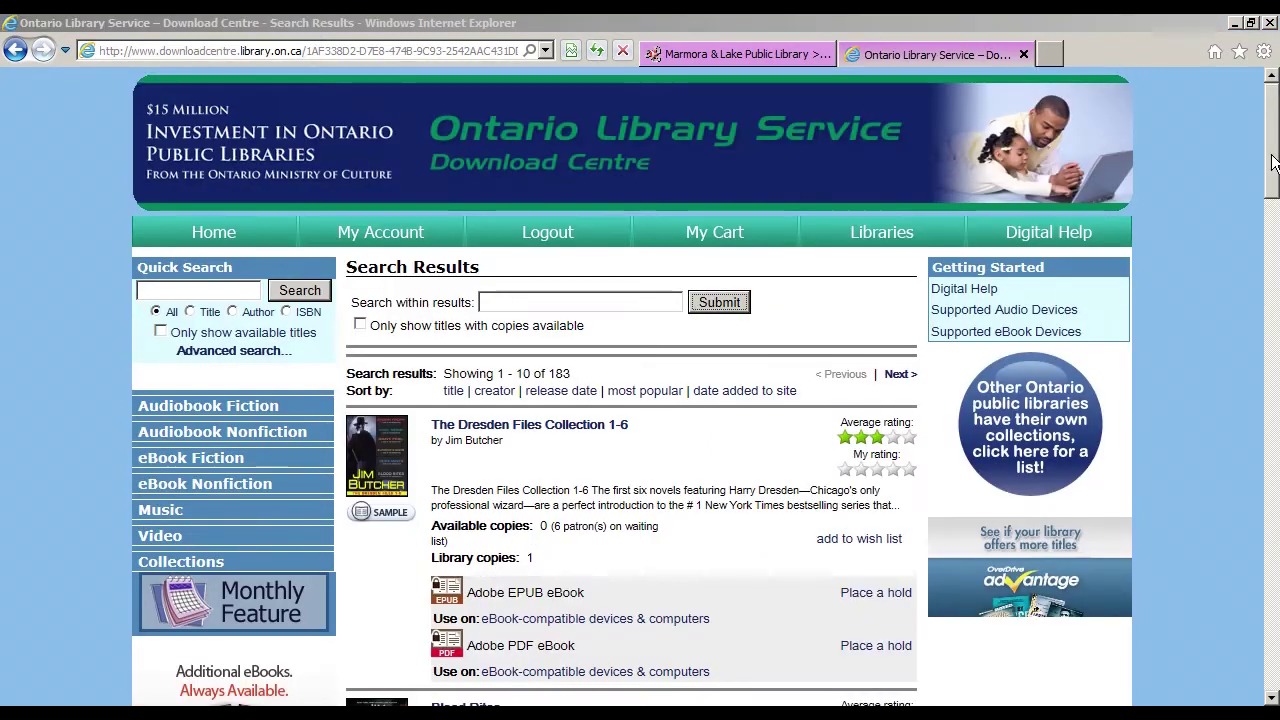
Step: Search within the Jim Butcher results for 'Storm Front' to leave only the Book 1 audiobook
mouse_move(1272, 160)
mouse_down()
mouse_move(1260, 485)
mouse_move(1273, 155)
mouse_up()
click(664, 305)
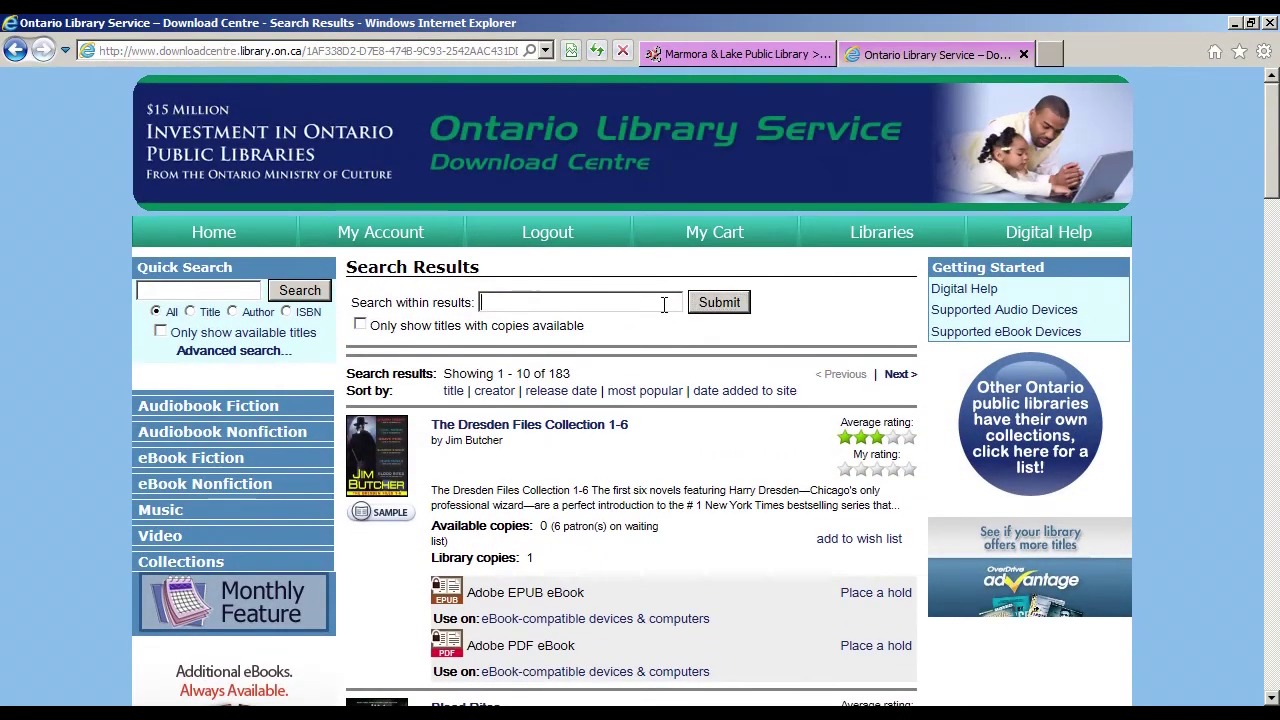
text(Storm Front)
click(715, 306)
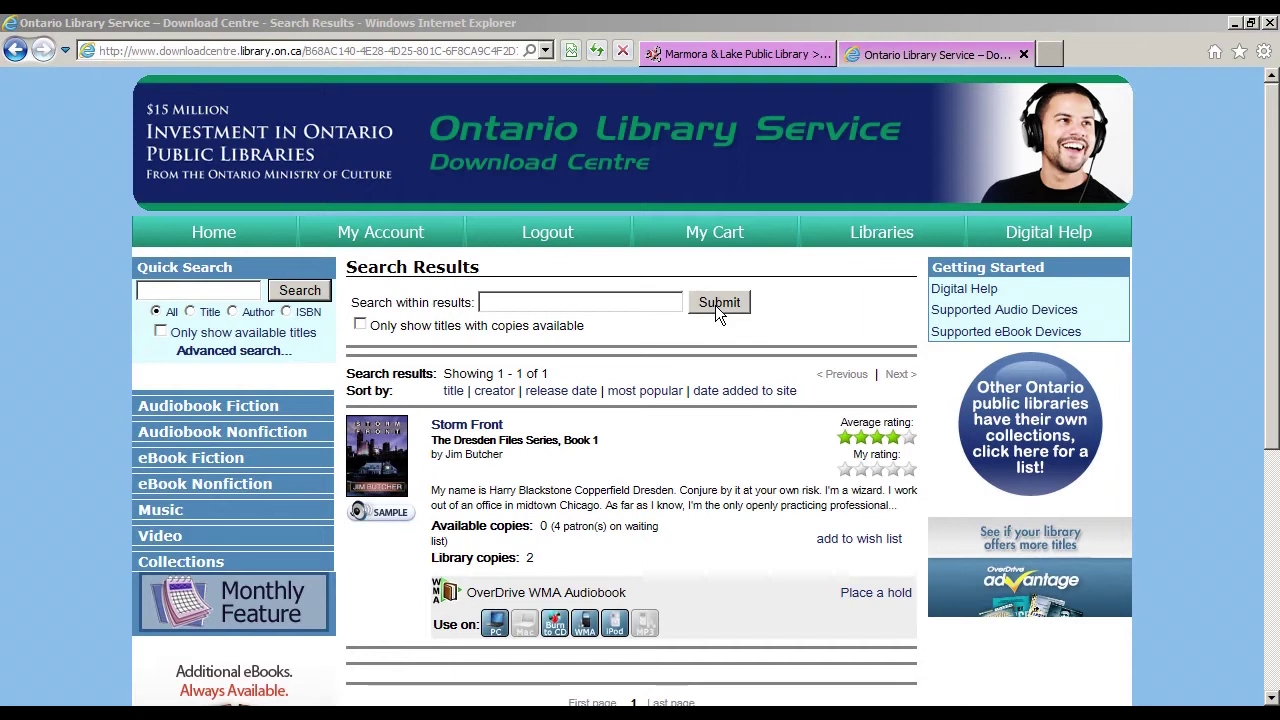
Step: Add Storm Front to the wish list, place a hold on it, then continue browsing
click(856, 538)
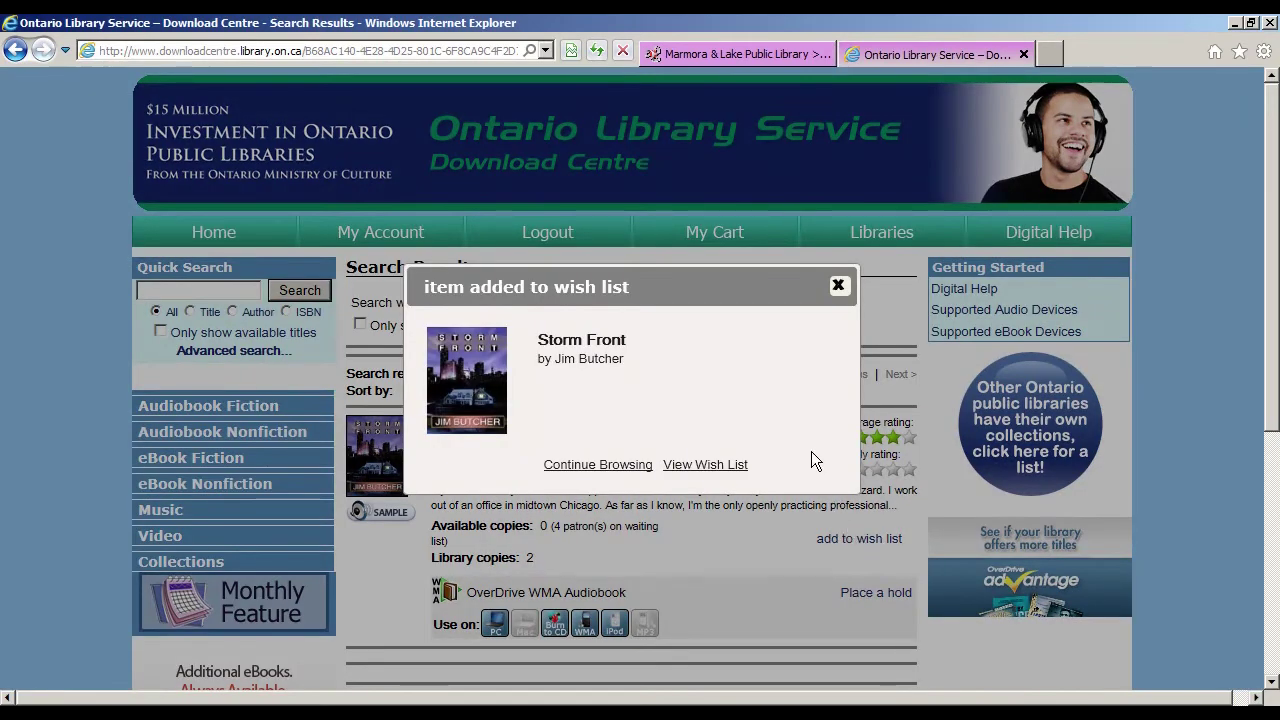
click(838, 287)
click(871, 598)
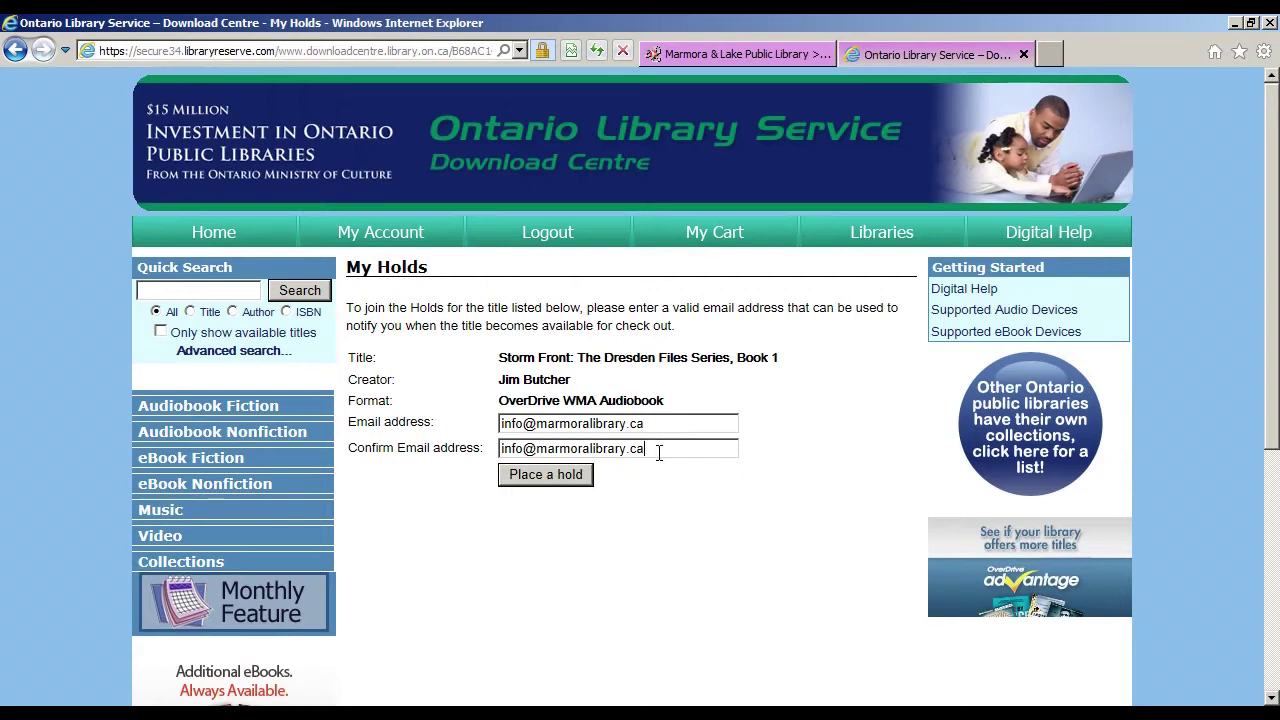
click(659, 452)
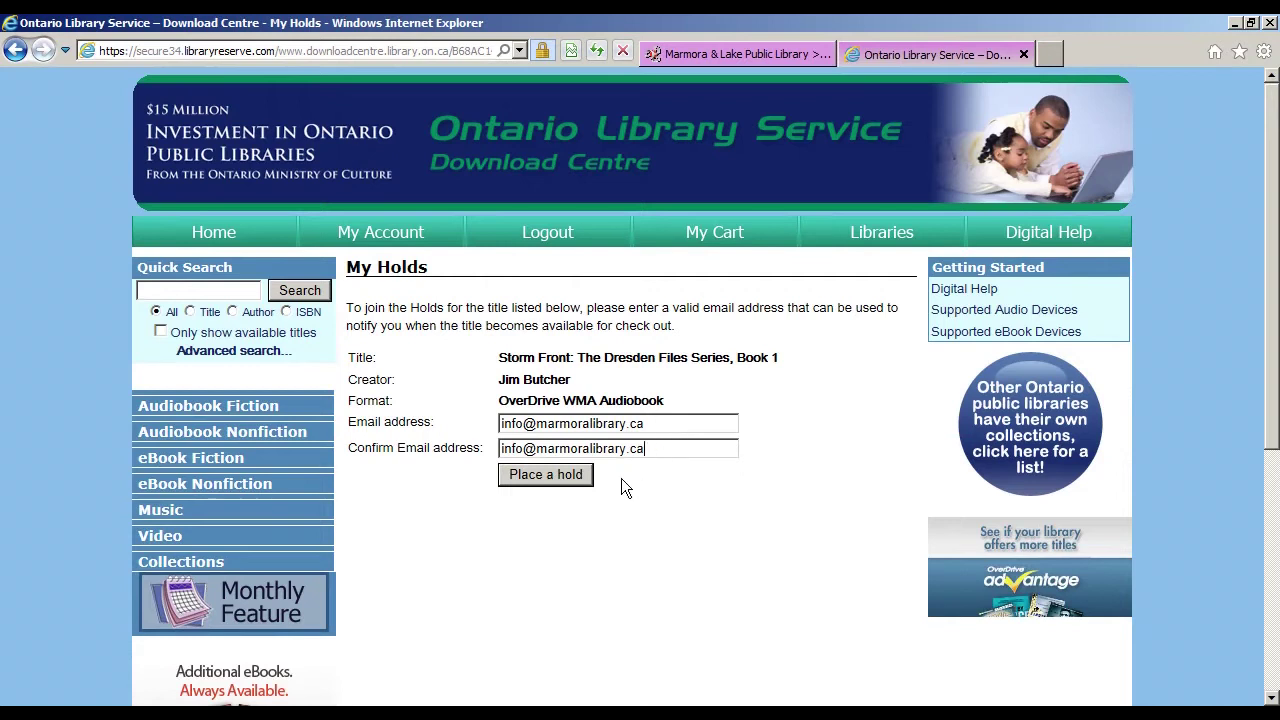
click(555, 473)
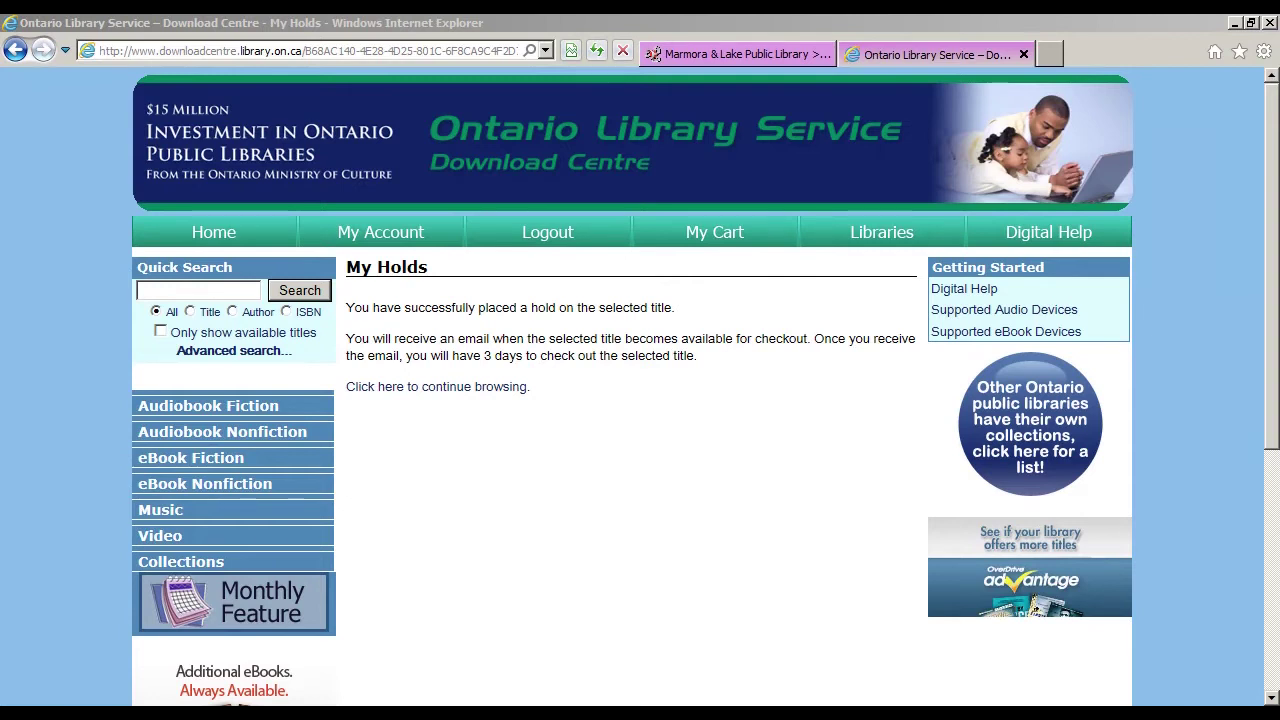
click(469, 391)
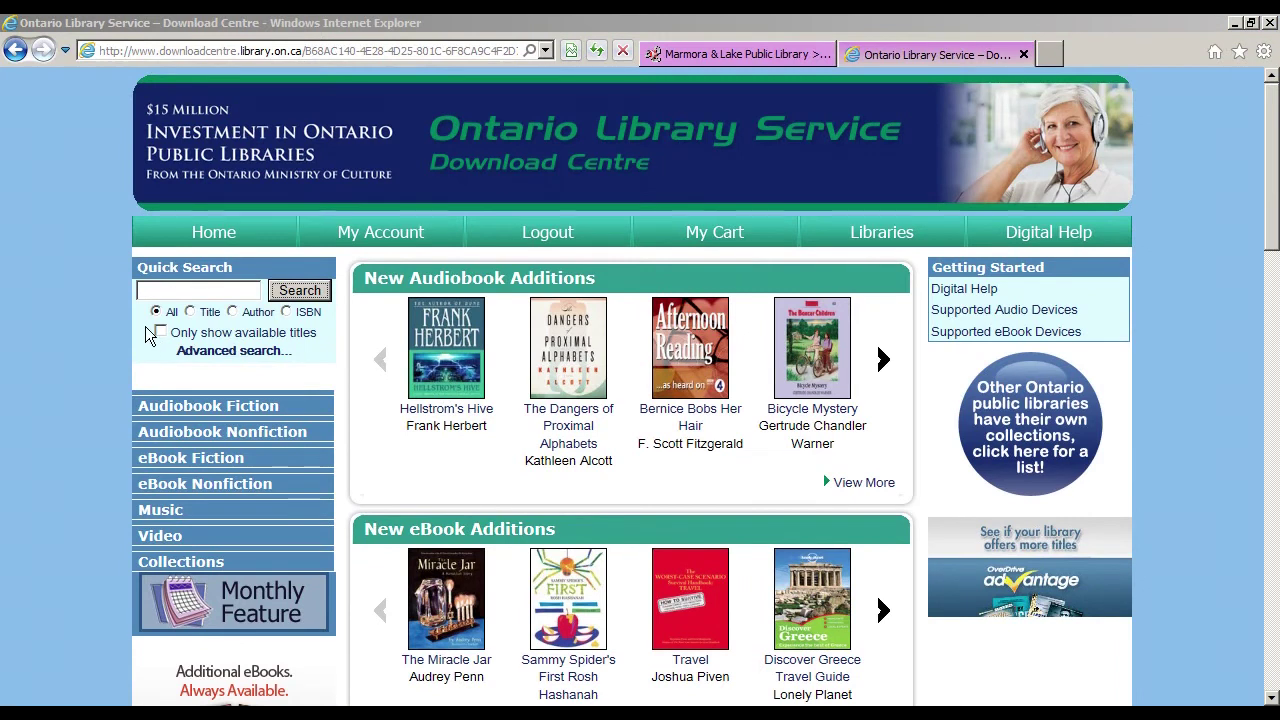
Step: Tick 'Only show available titles' and Quick Search 'jim butcher', scrolling the 78 results to Death Masks
click(161, 333)
click(193, 292)
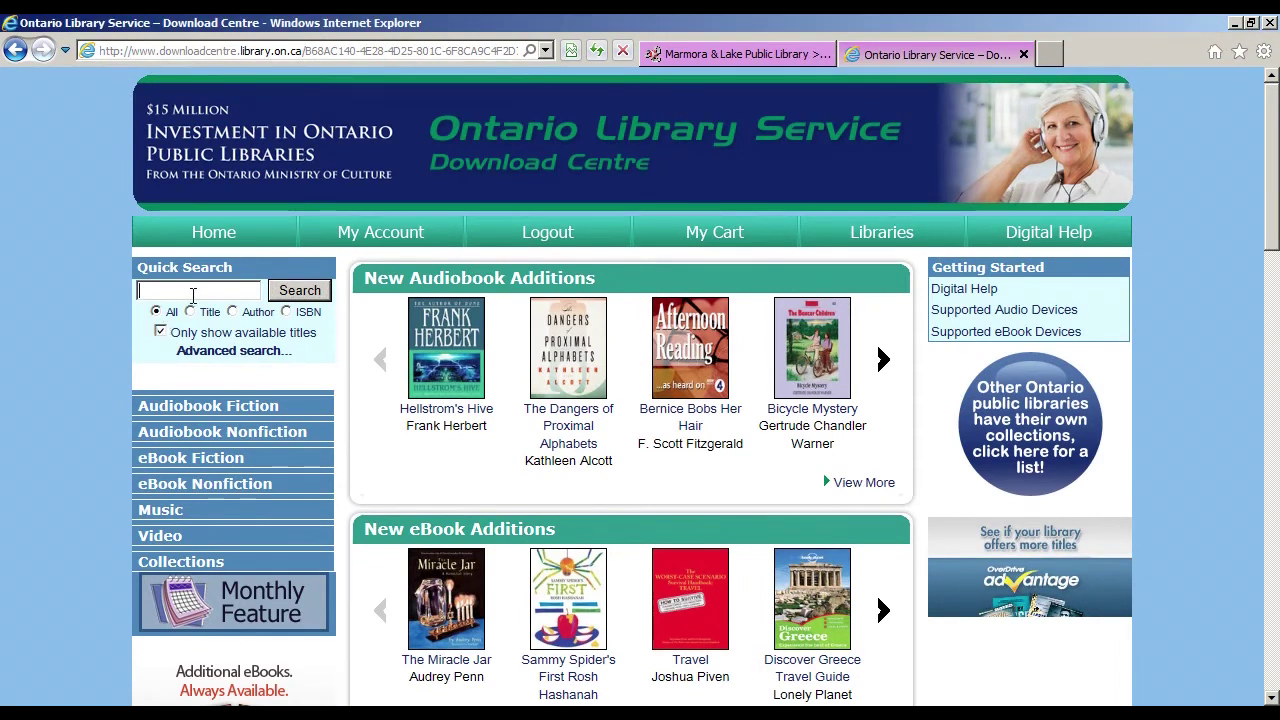
text(i)
text(im)
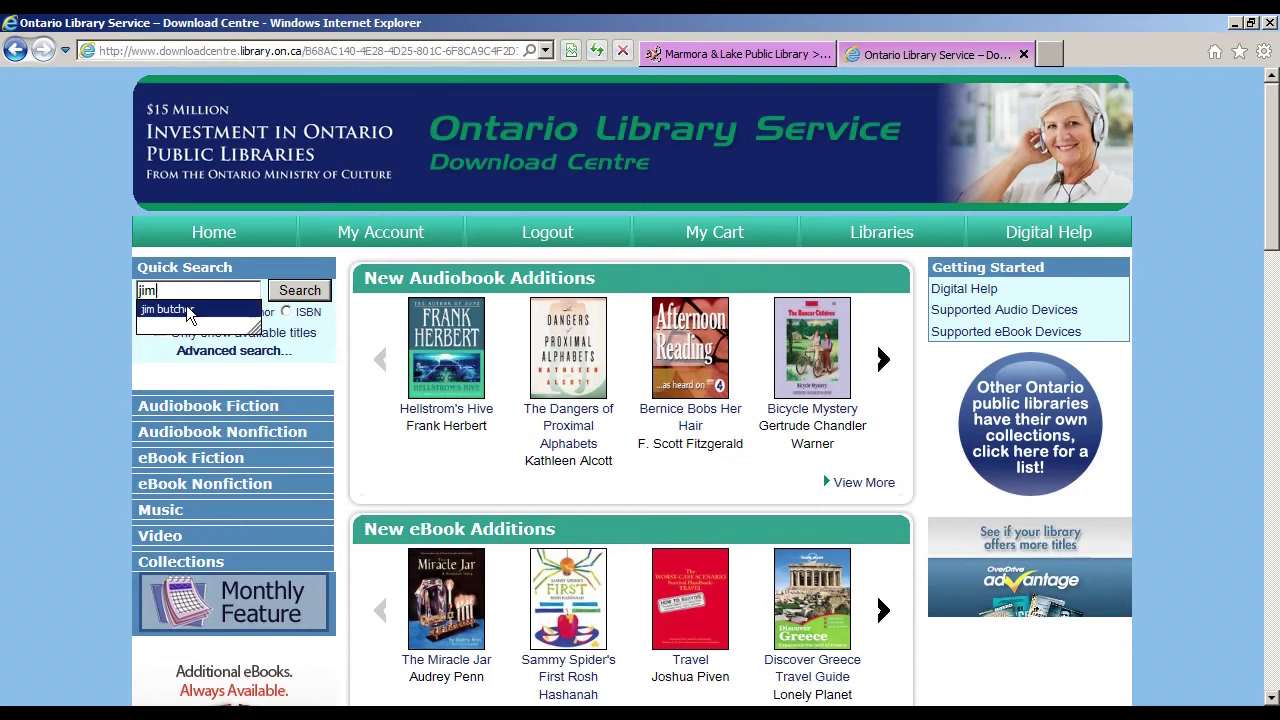
click(190, 312)
click(312, 299)
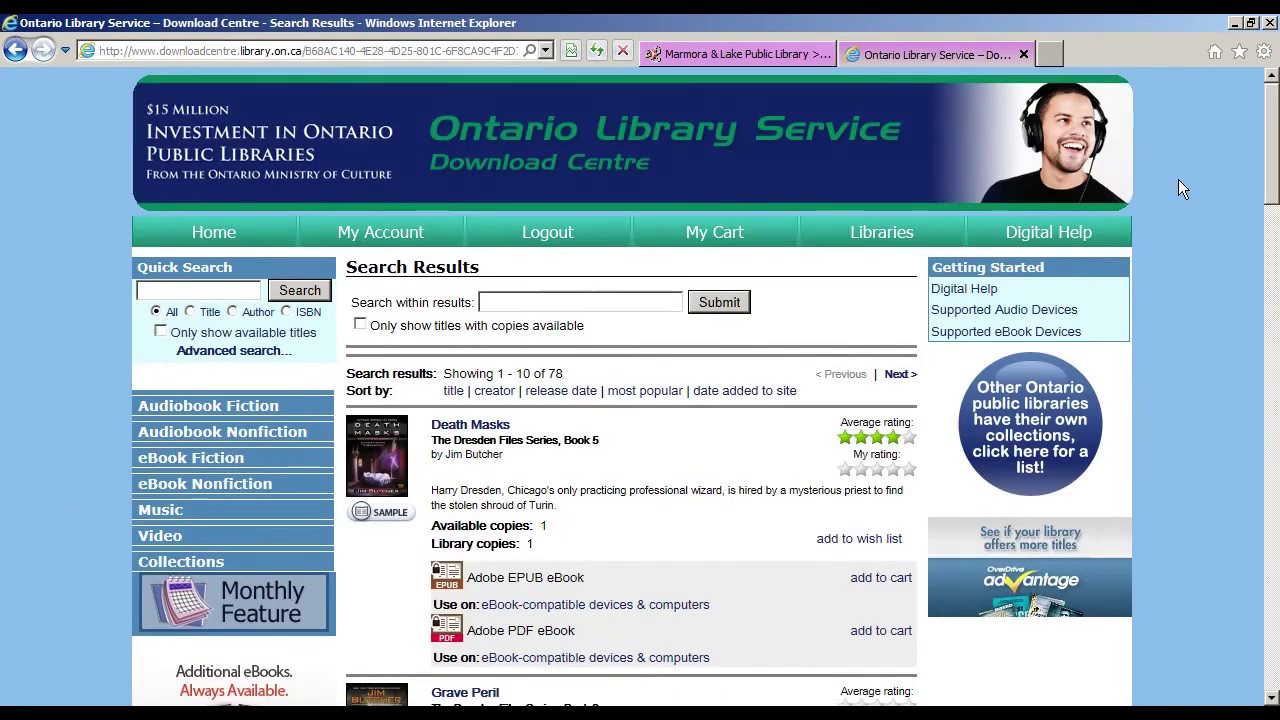
scroll(1272, 155, down, 2)
scroll(1262, 222, down, 1)
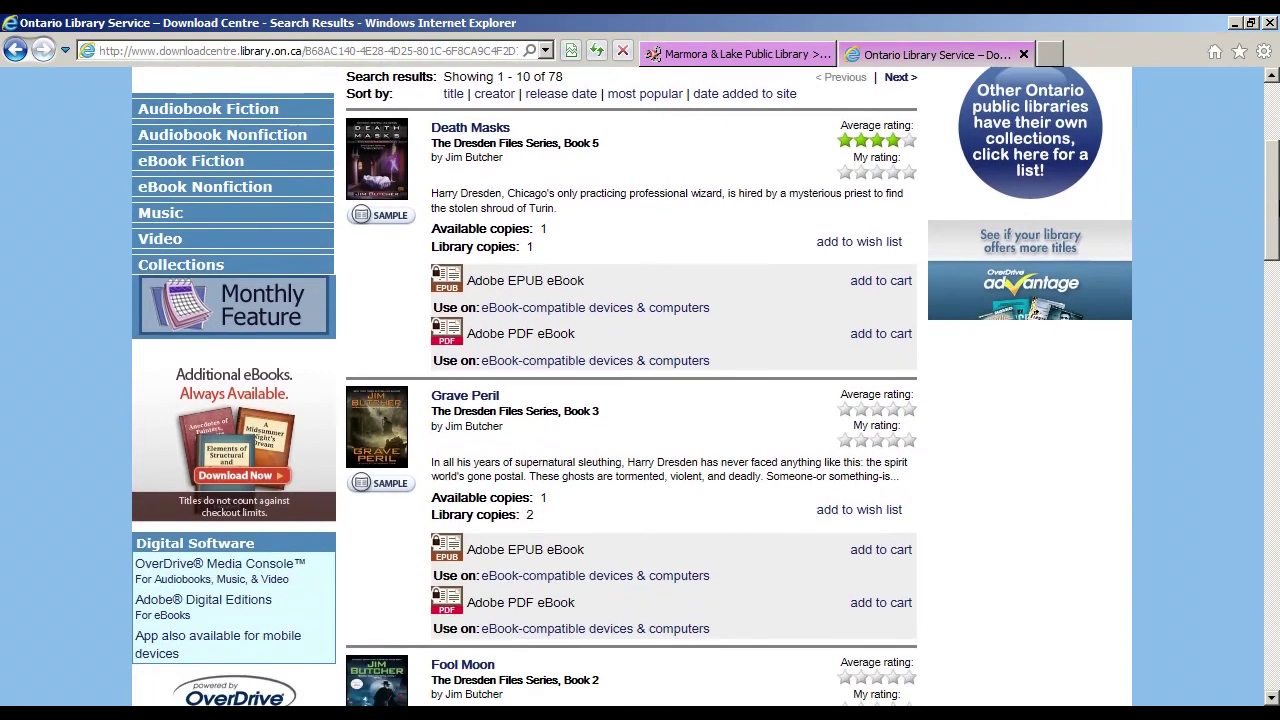
Step: Check out the Death Masks EPUB eBook with a 7-day lending period and open its .acsm download
click(884, 225)
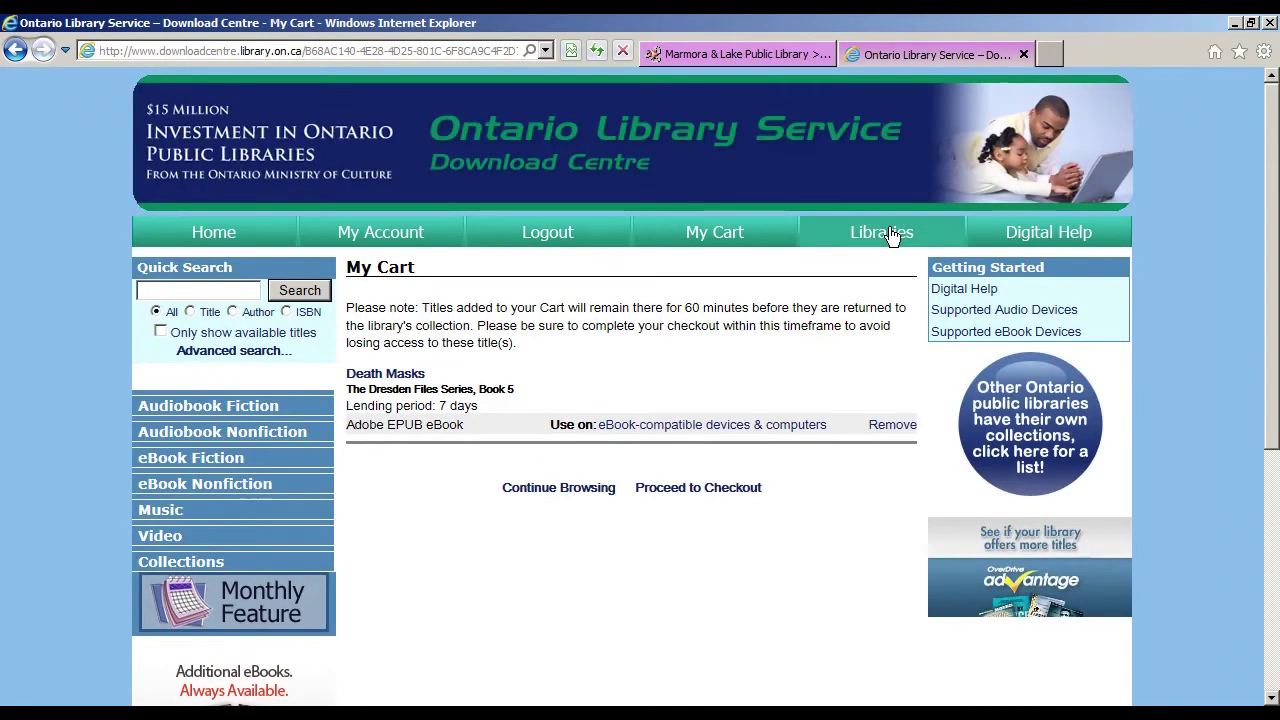
click(747, 490)
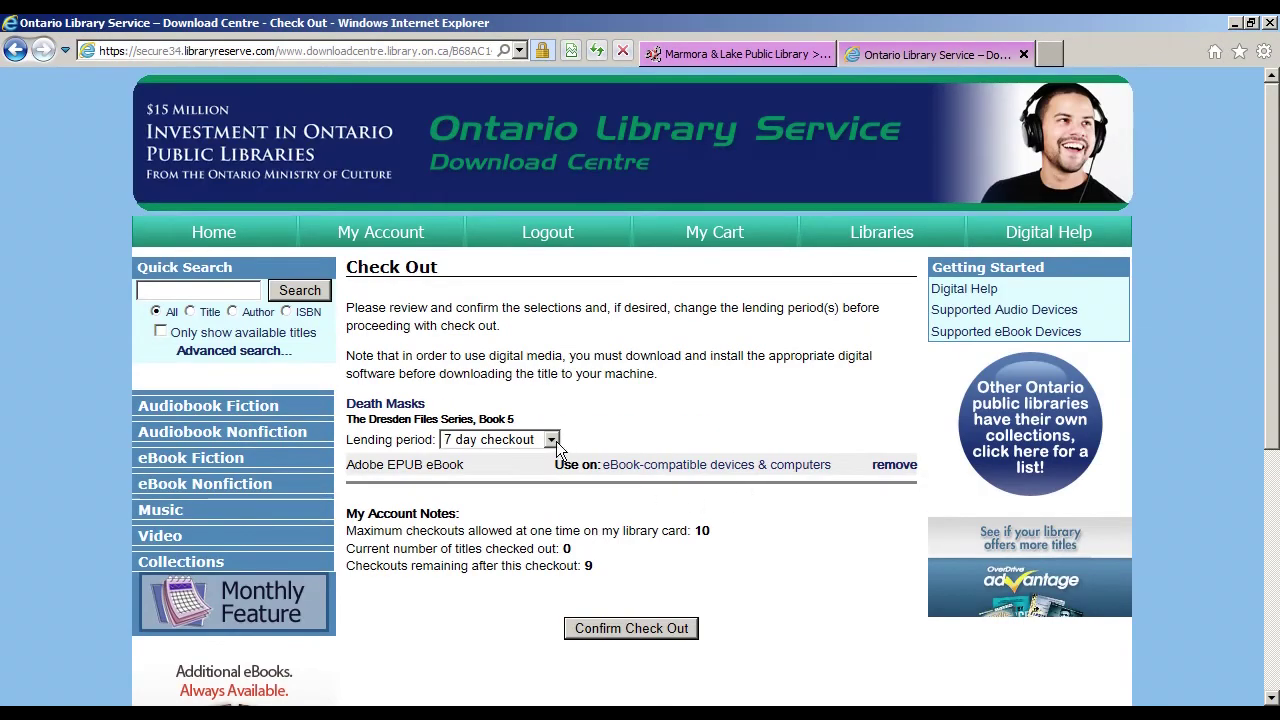
click(553, 440)
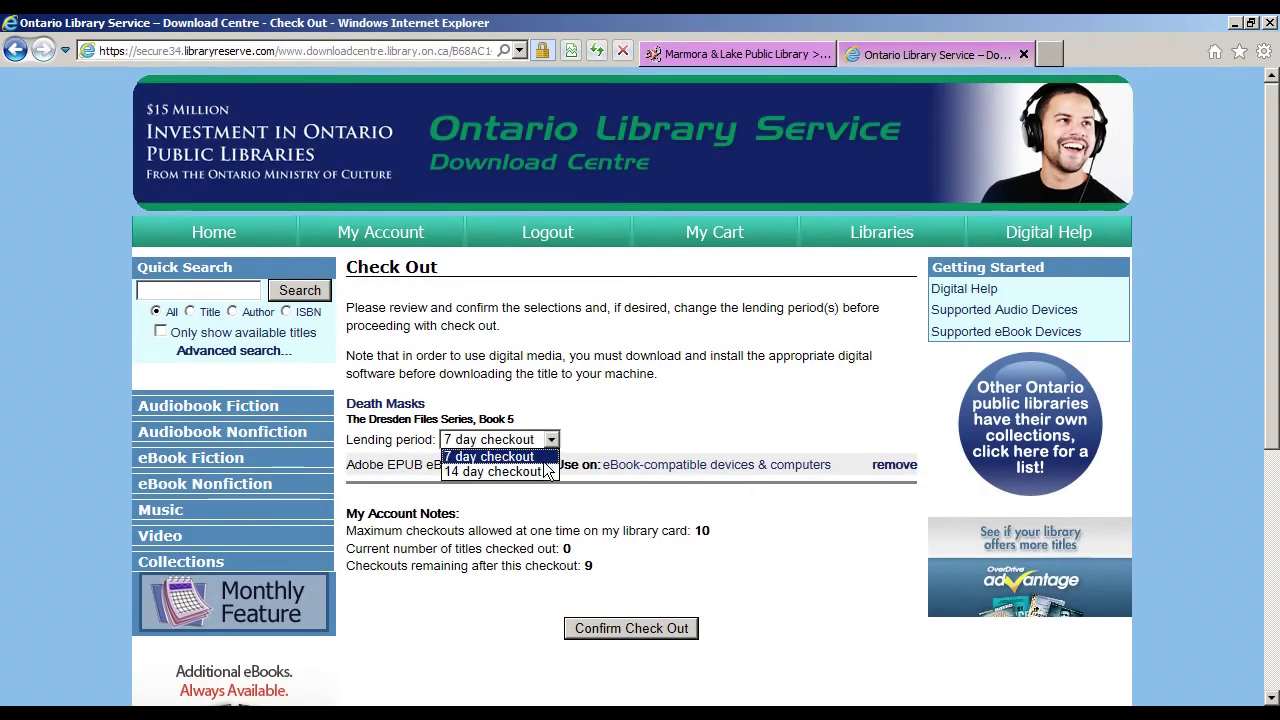
click(758, 561)
click(670, 629)
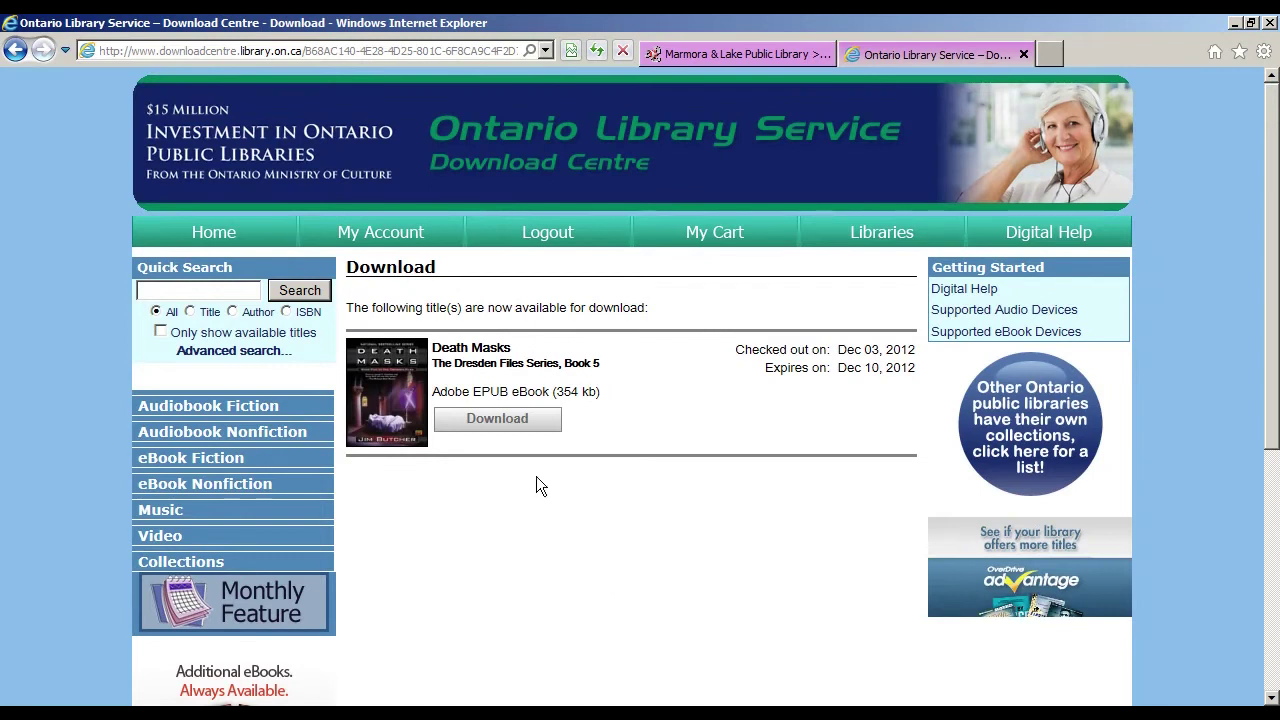
click(506, 424)
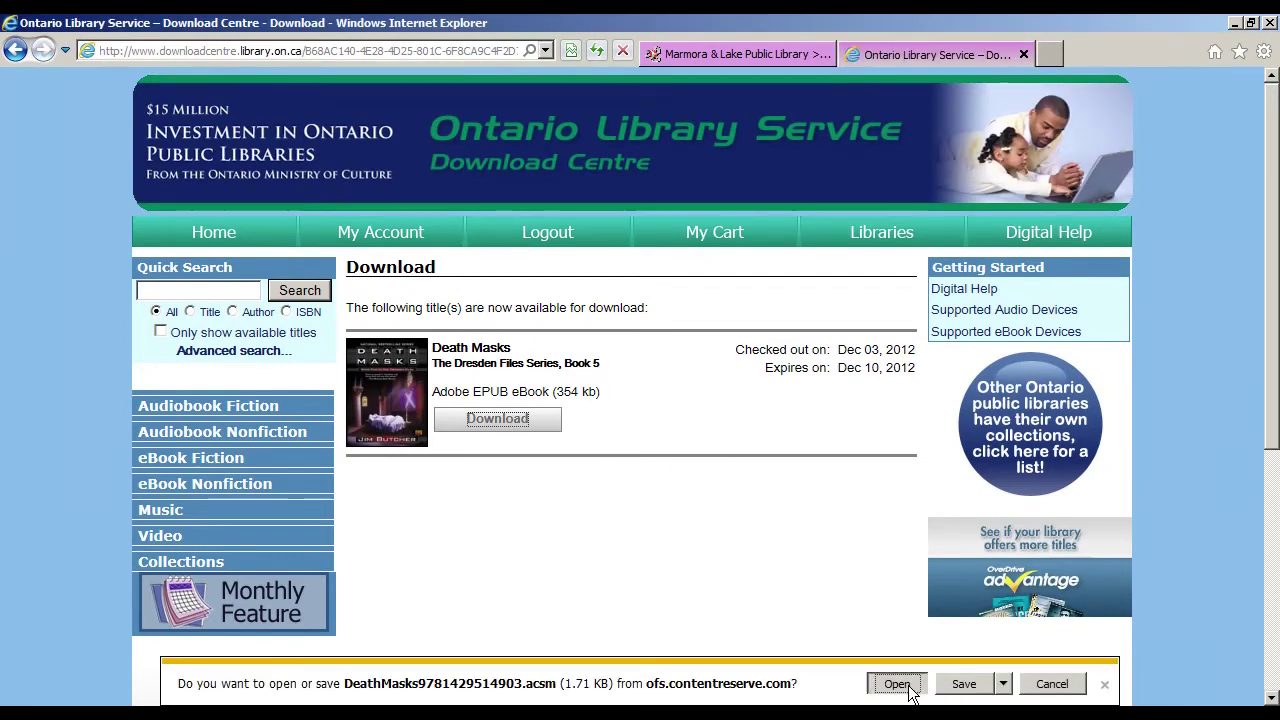
click(910, 688)
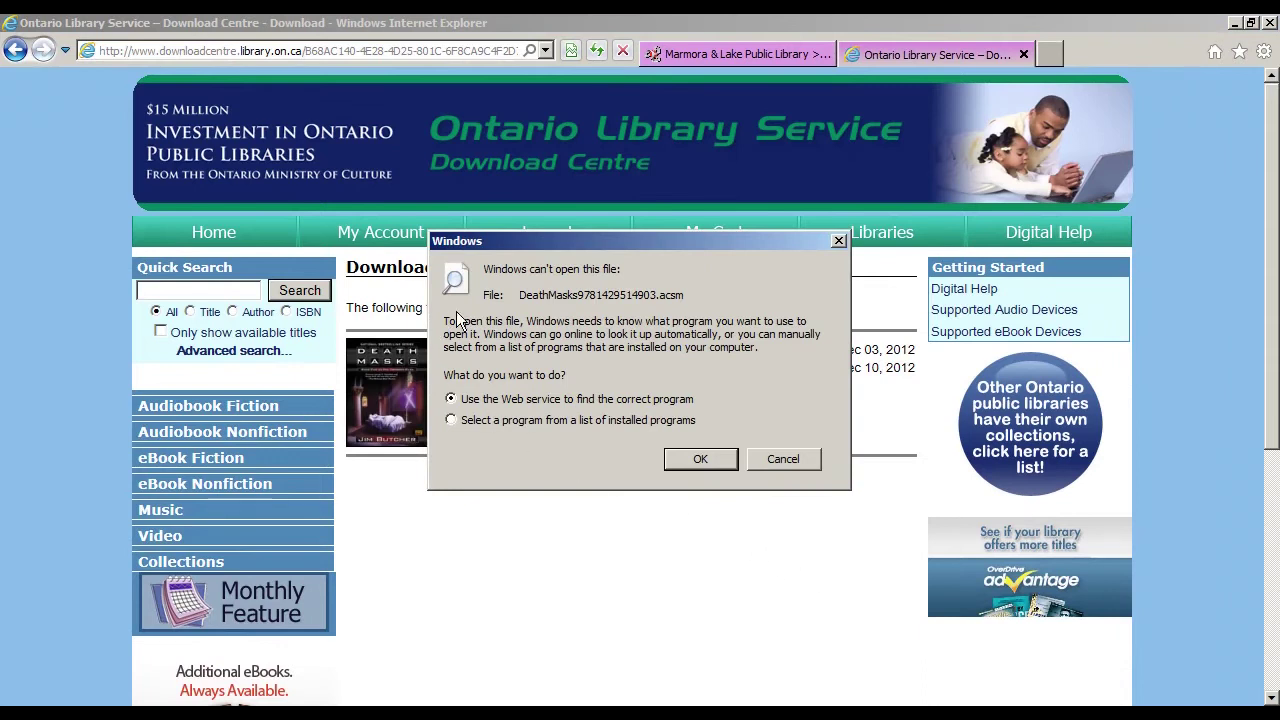
Step: Open the .acsm file with Program Files (x86)\Adobe\Adobe Digital Editions 2.0\DigitalEditions.exe
click(450, 420)
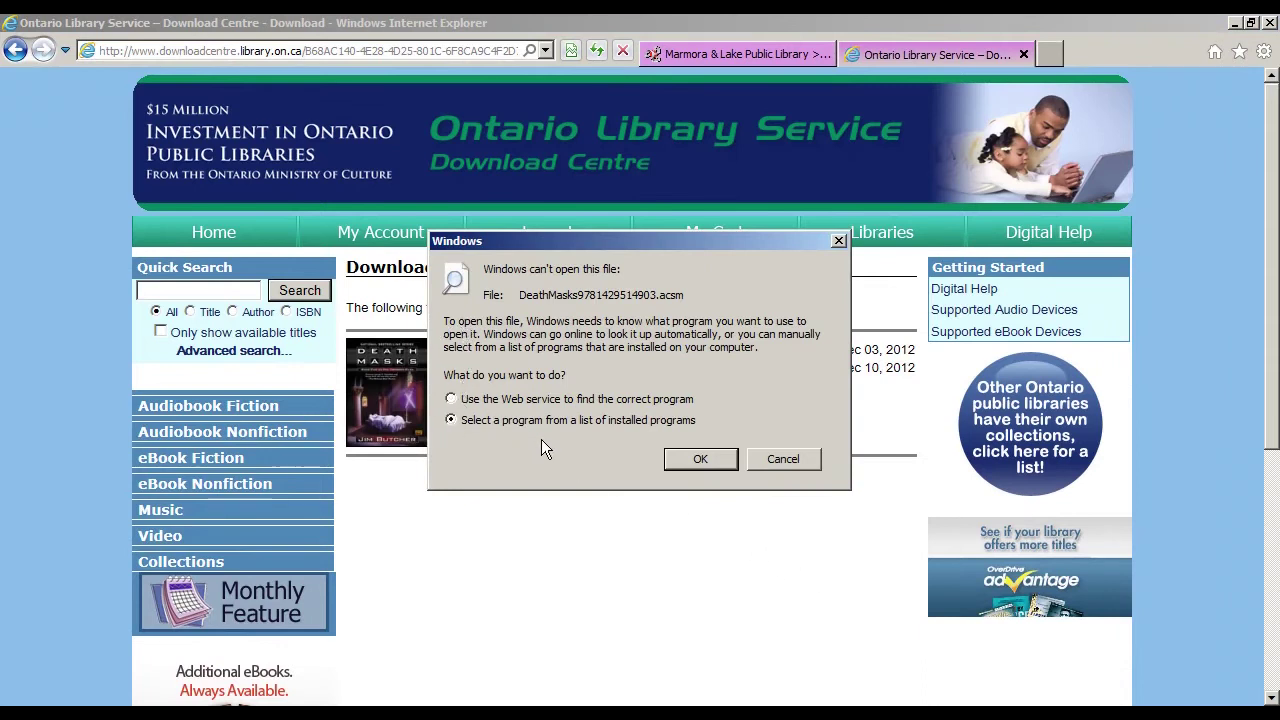
click(713, 459)
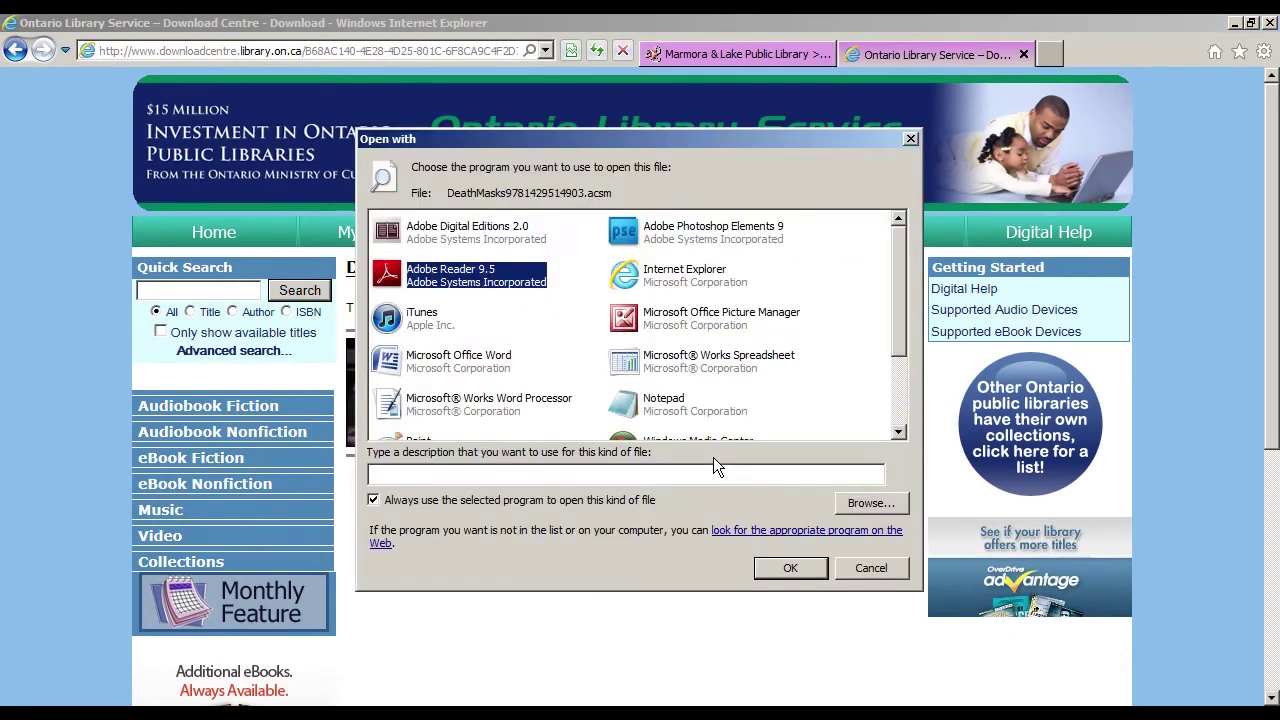
click(870, 504)
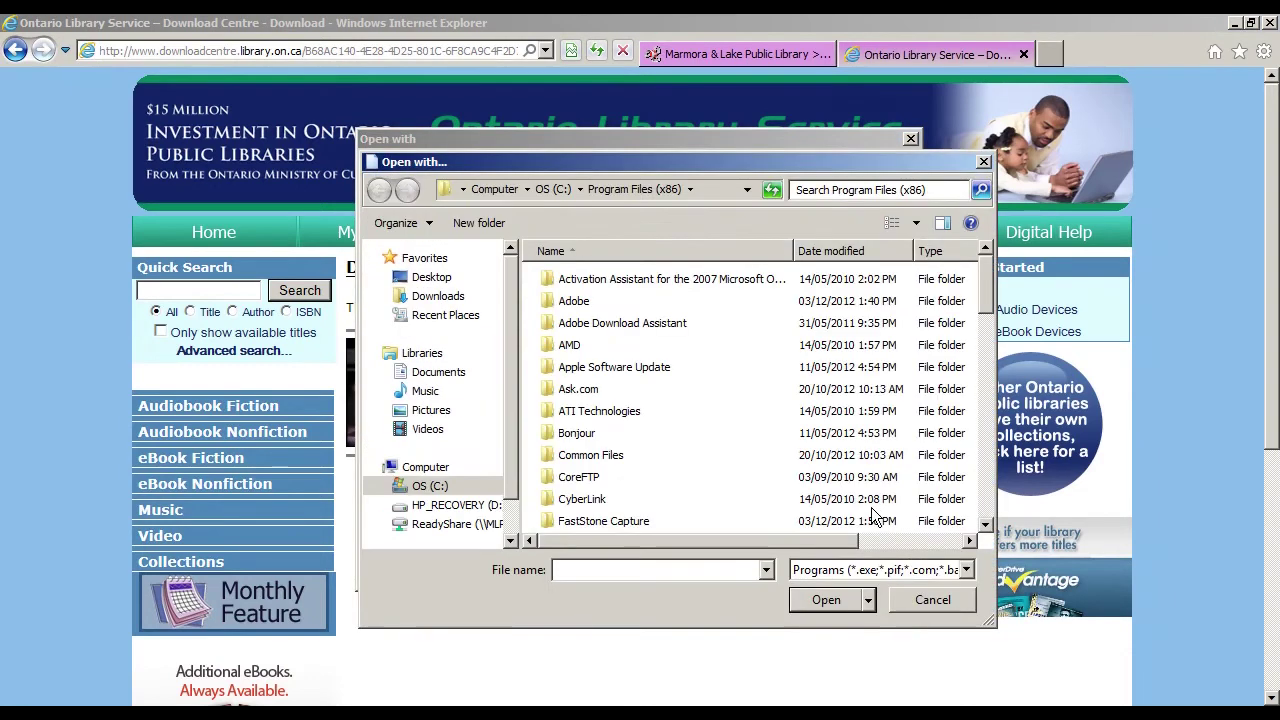
double_click(574, 301)
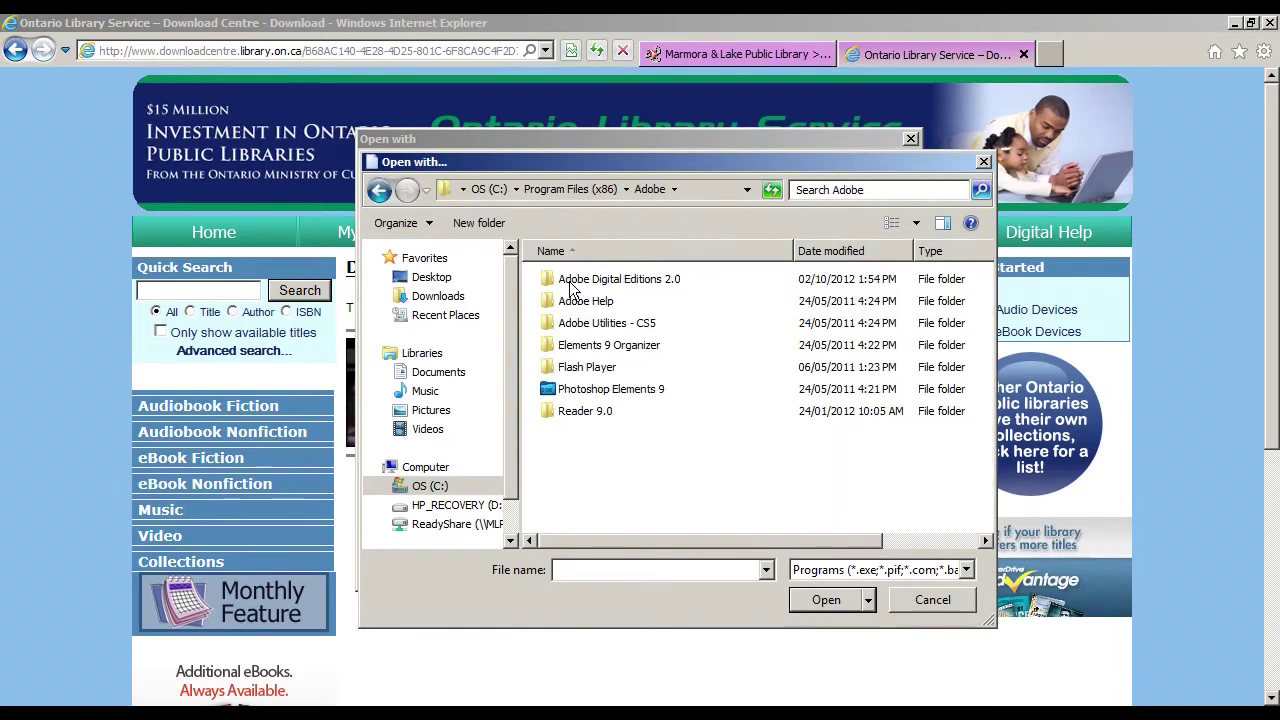
double_click(570, 279)
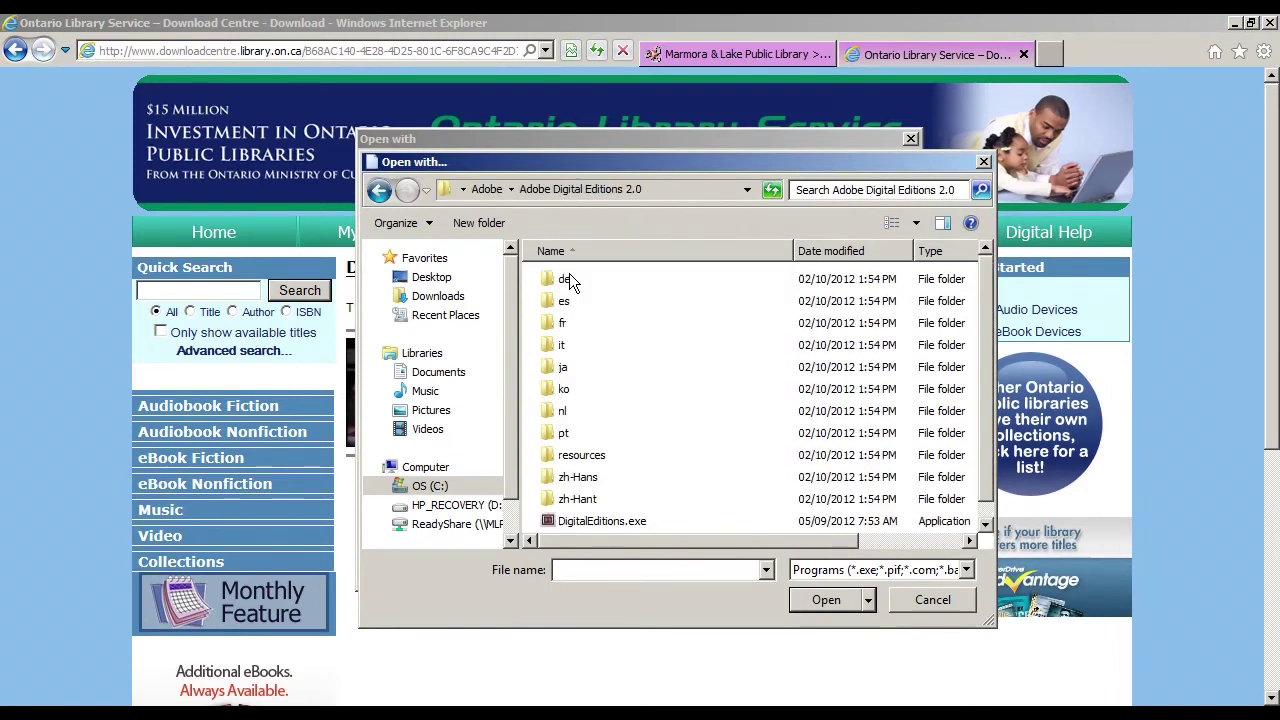
double_click(585, 524)
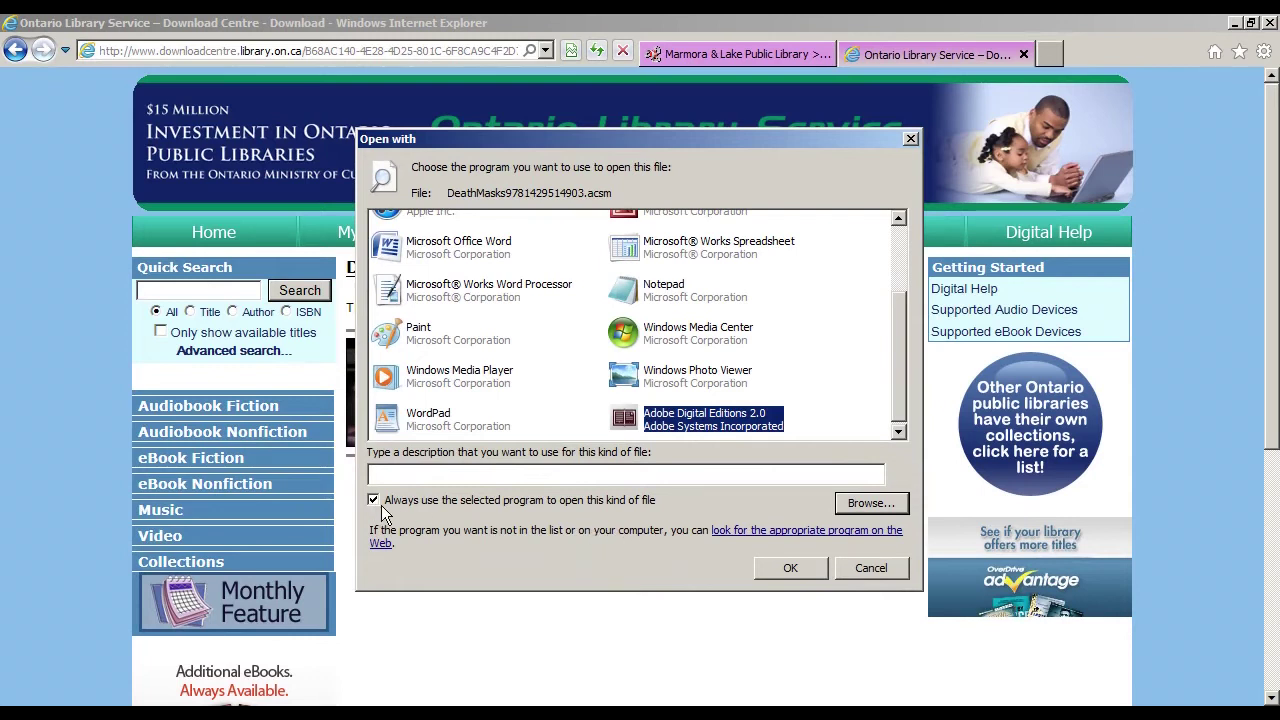
click(796, 569)
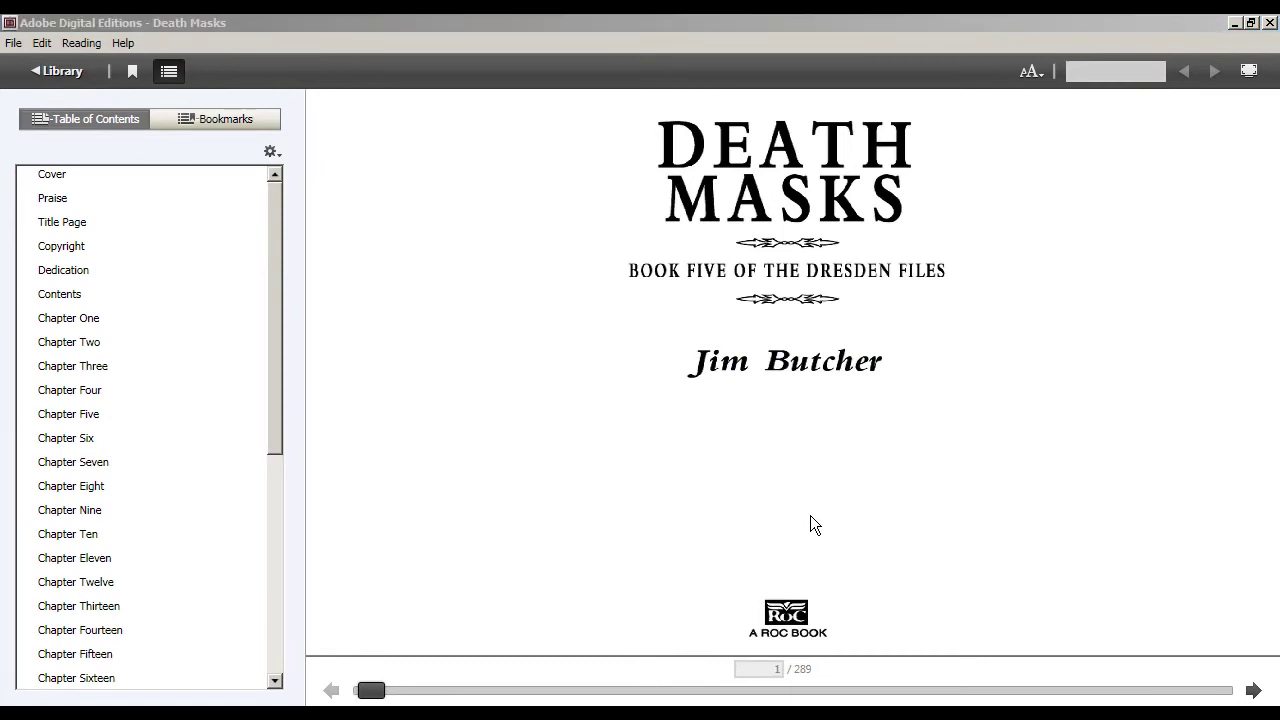
Step: Page forward through Death Masks to page 8, then go back to the Library bookshelf
click(1253, 690)
click(1253, 690)
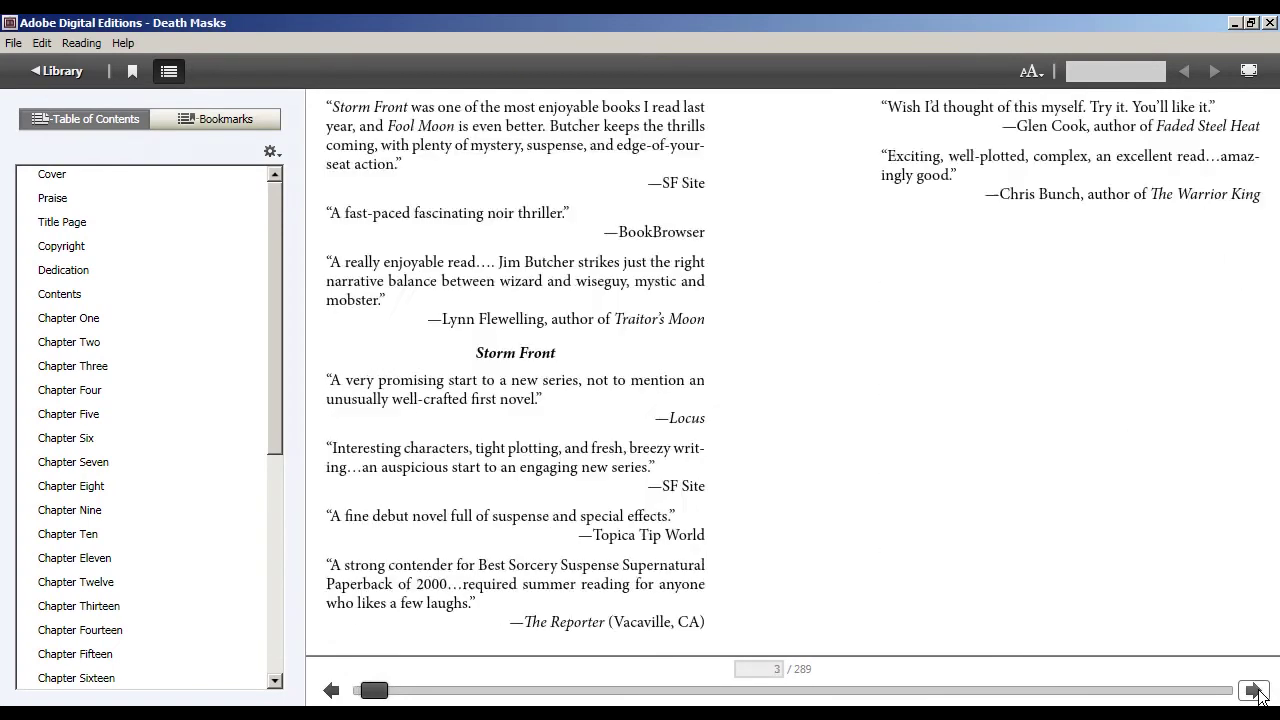
key(Right)
key(Right)
key(Right)
key(Right)
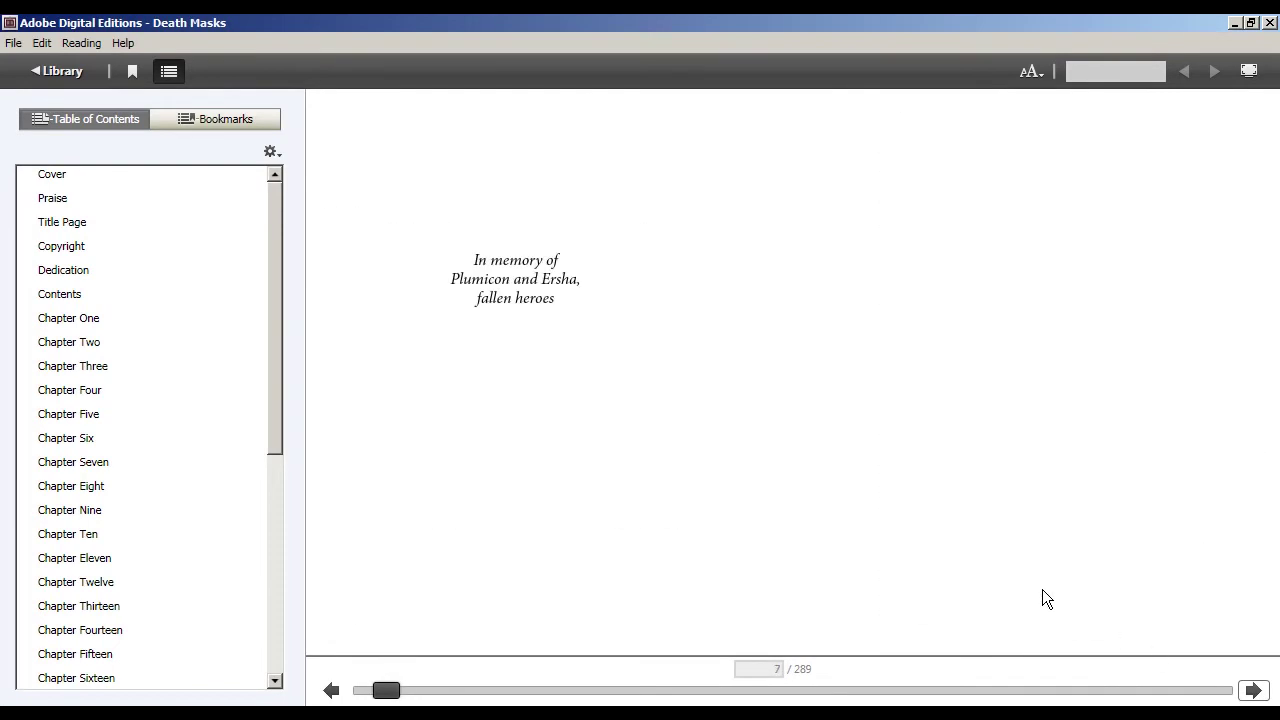
key(Right)
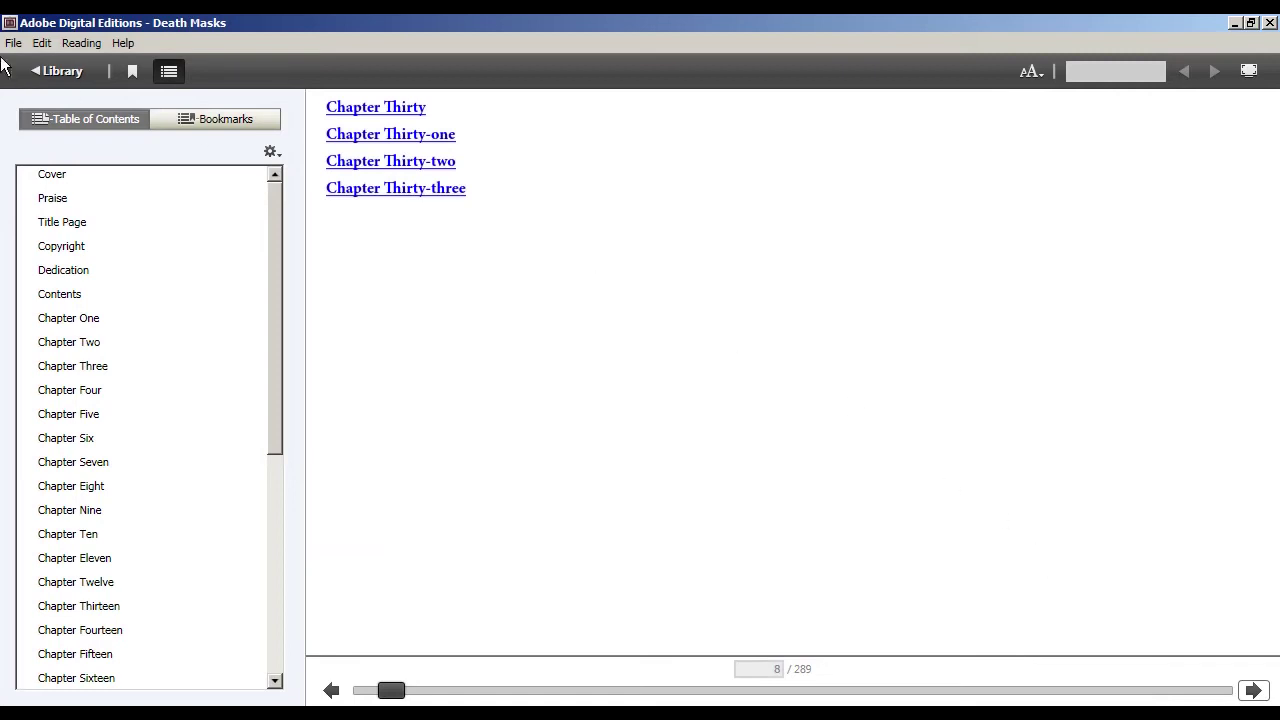
click(50, 71)
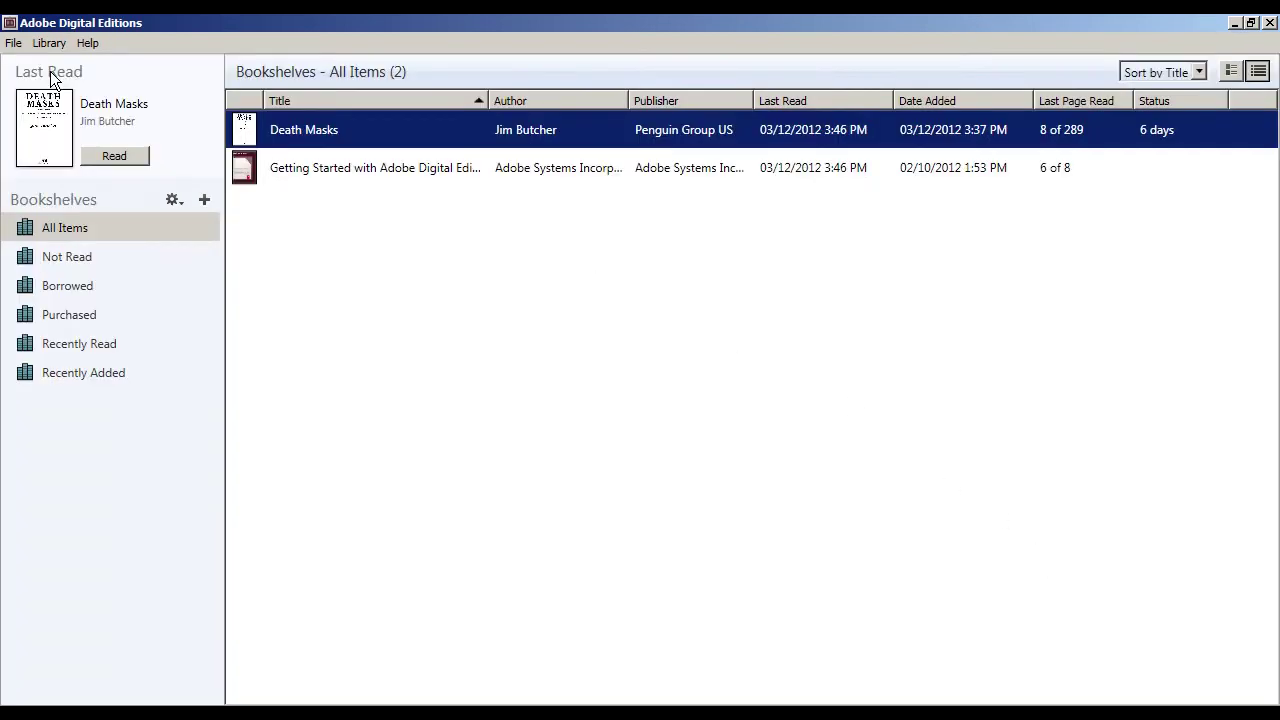
Step: Open the Getting Started with Adobe Digital Editions guide from the library
double_click(317, 170)
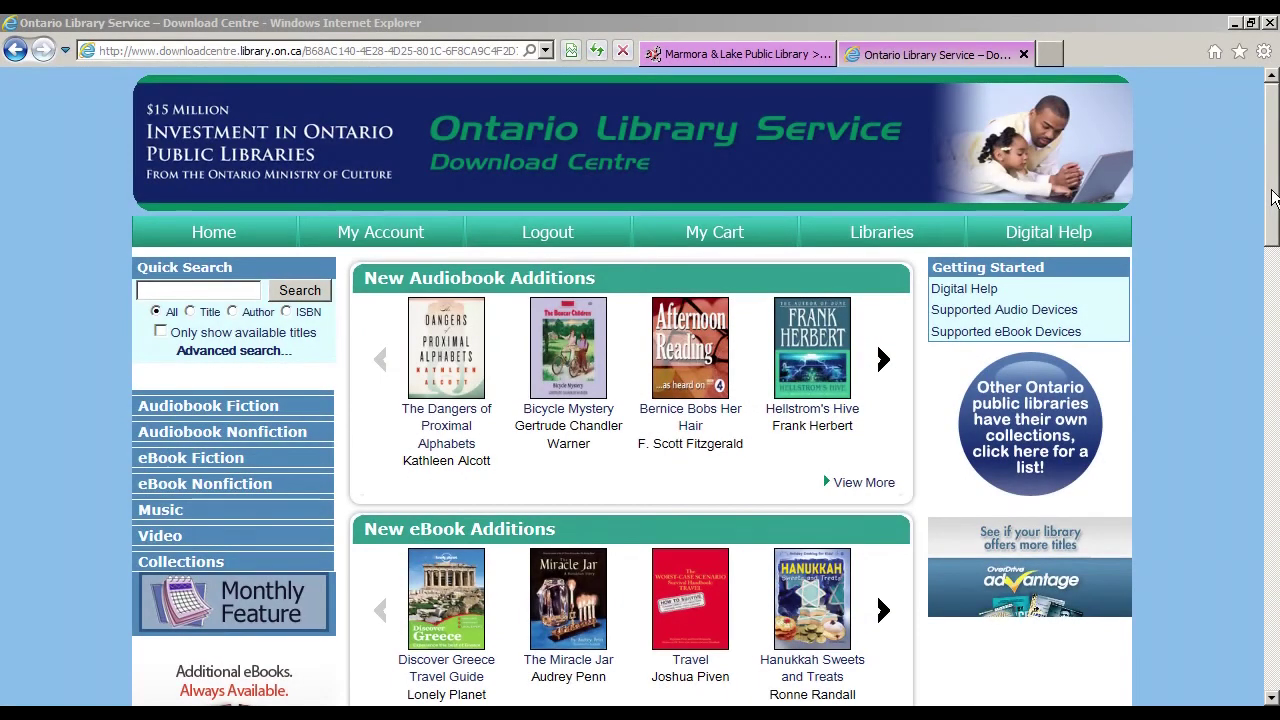
Step: Run an advanced search for creator Jim Butcher, OverDrive MP3 Audiobook format, available copies only
click(262, 350)
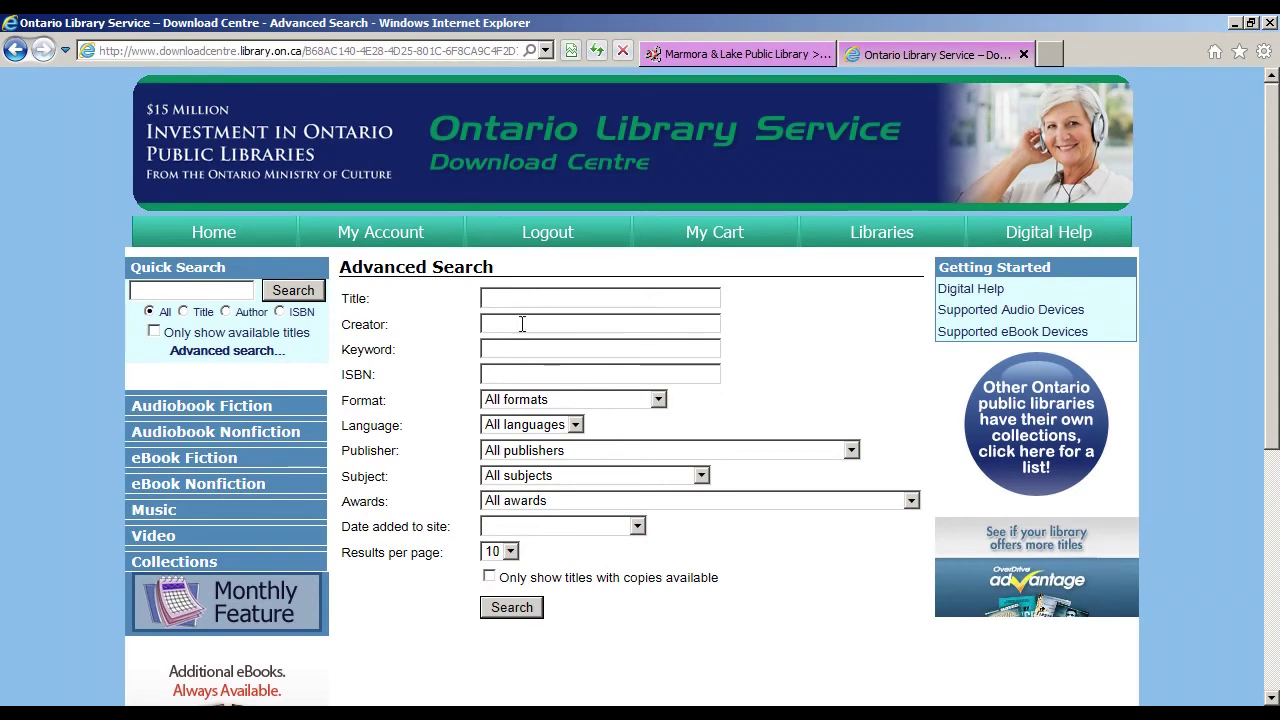
text(Jim )
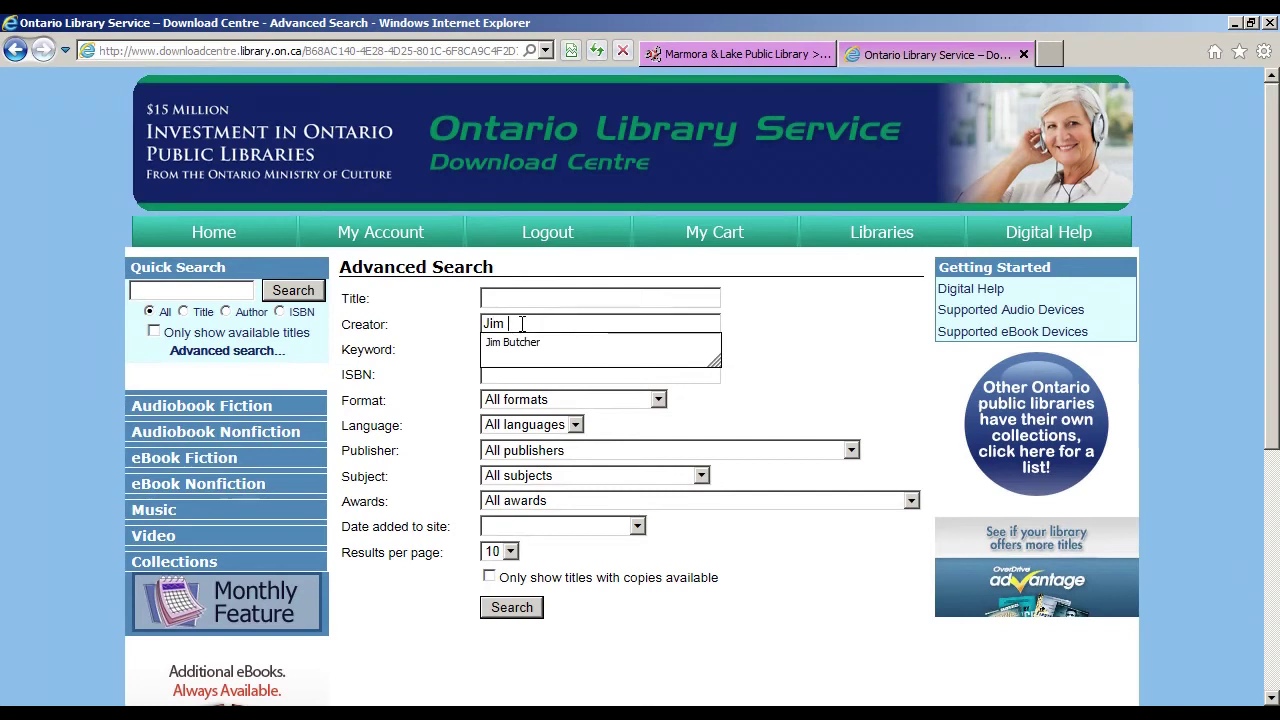
text(Butcher)
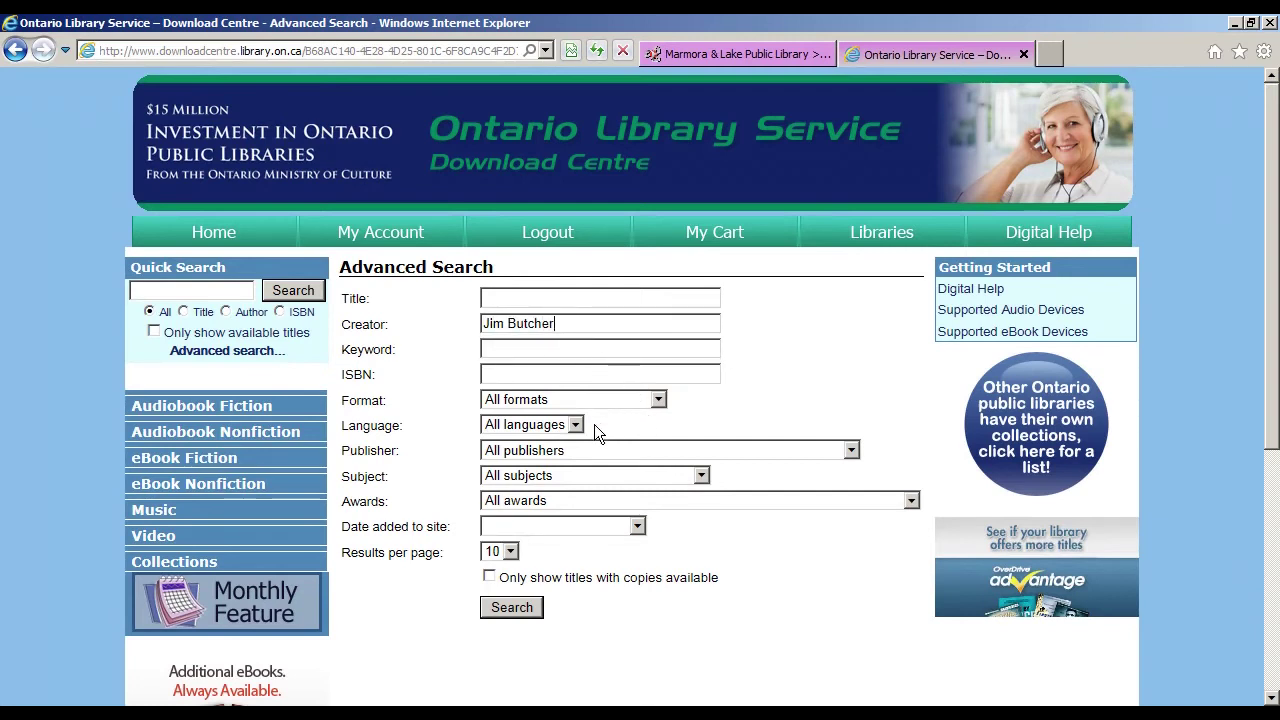
click(633, 400)
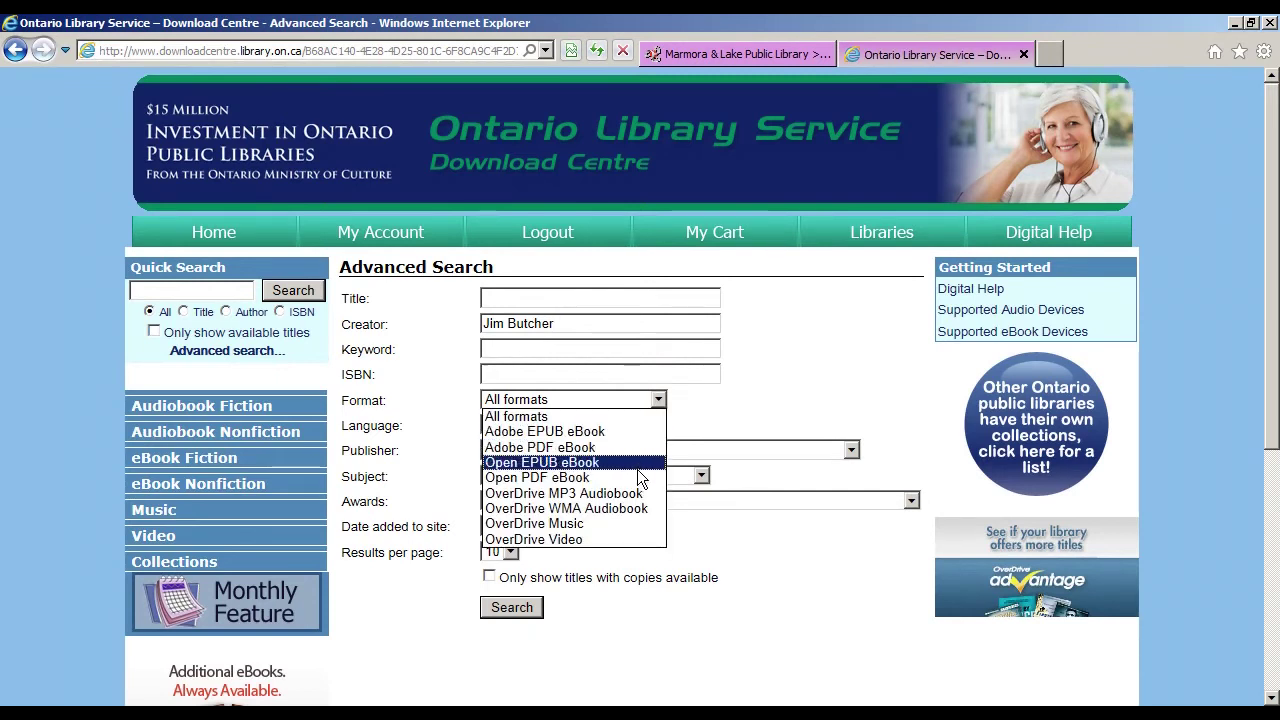
click(636, 494)
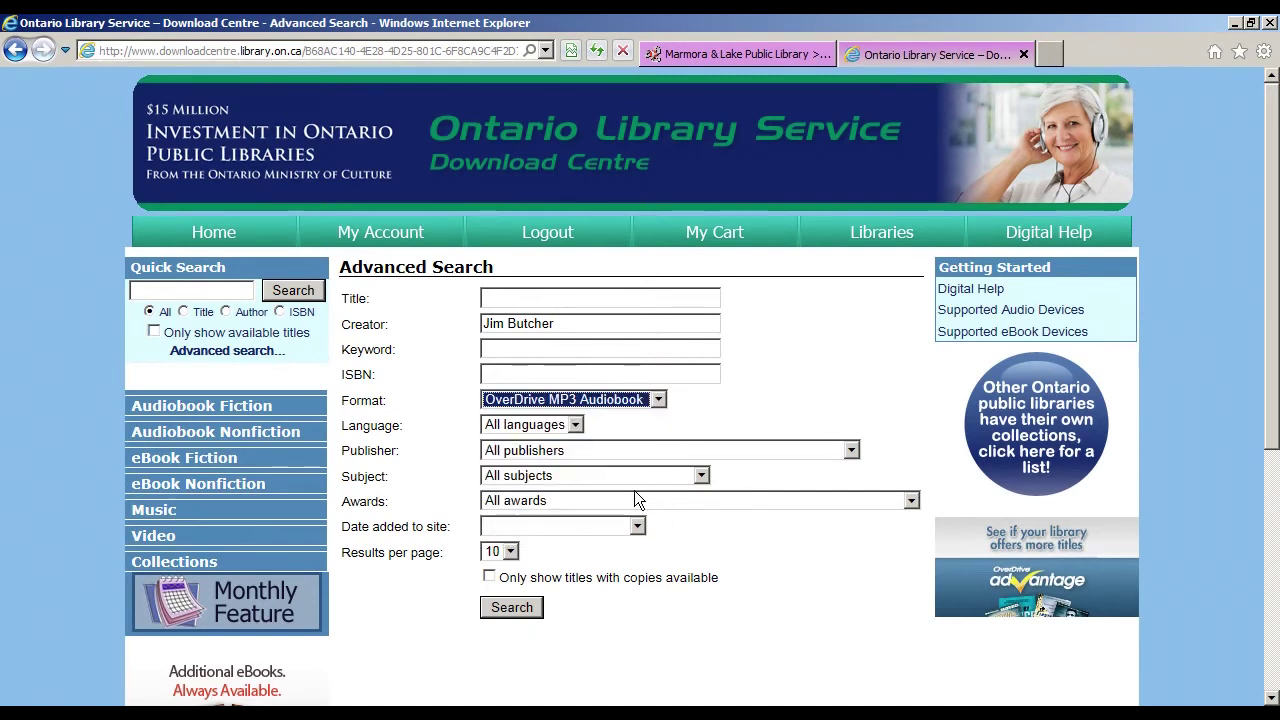
click(487, 576)
click(506, 607)
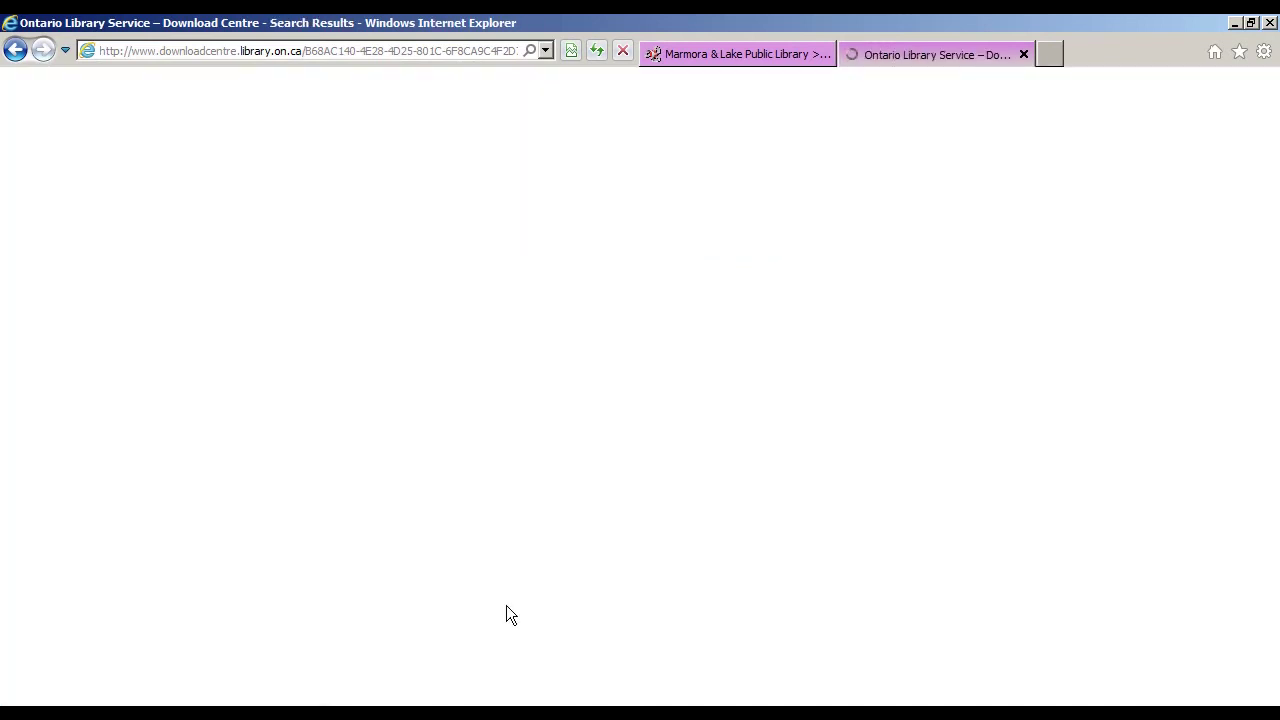
Step: Check out the Princeps' Fury MP3 audiobook for 7 days, due Dec 10, 2012, and start its download
scroll(740, 482, down, 2)
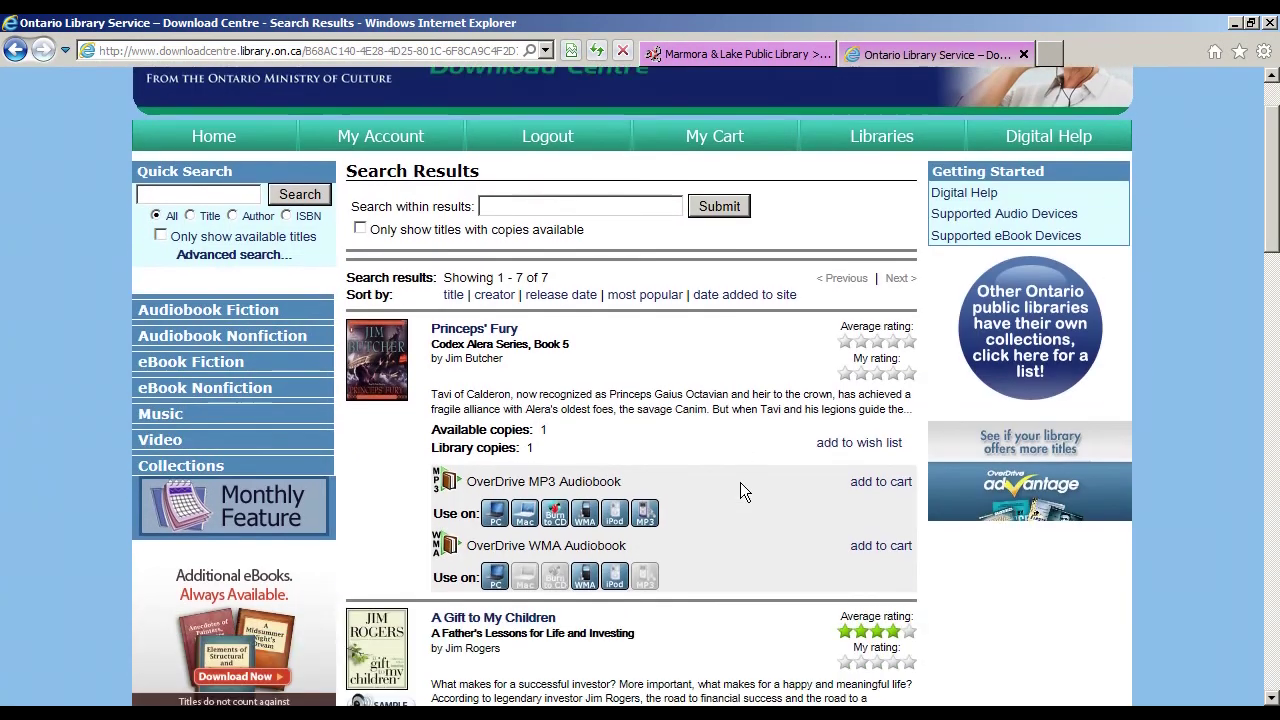
scroll(741, 485, down, 1)
scroll(741, 485, up, 2)
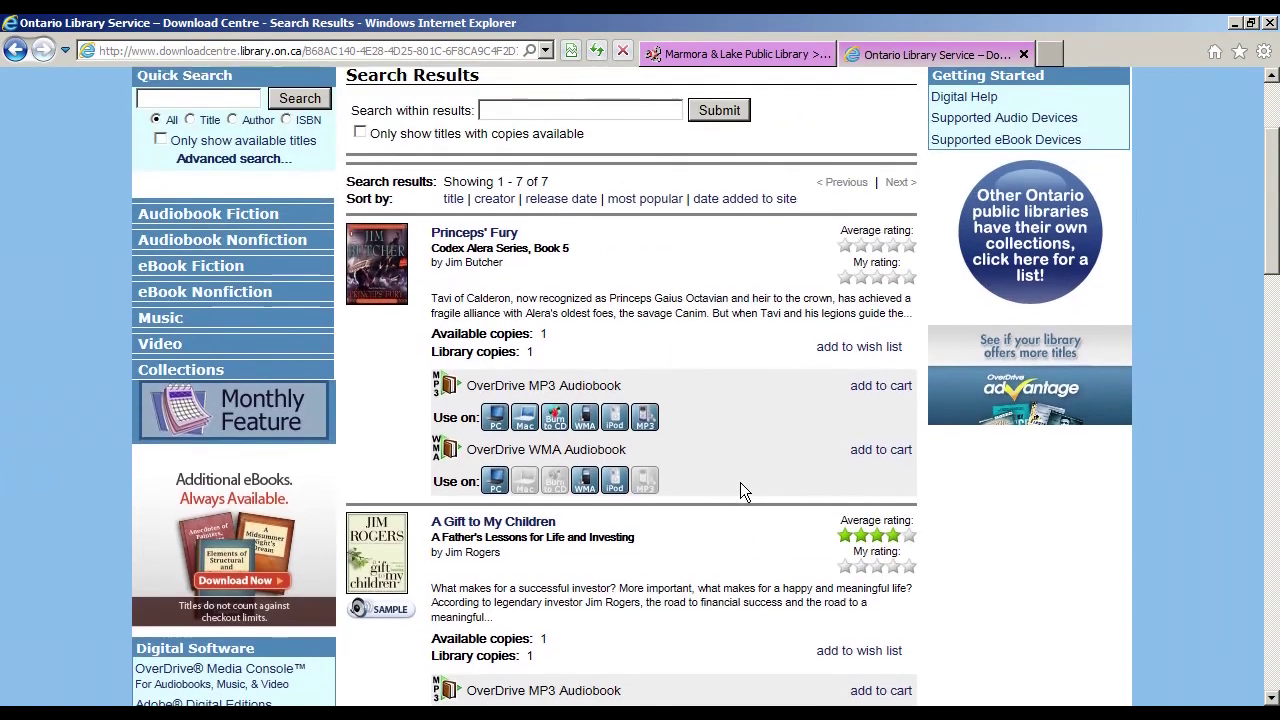
click(888, 484)
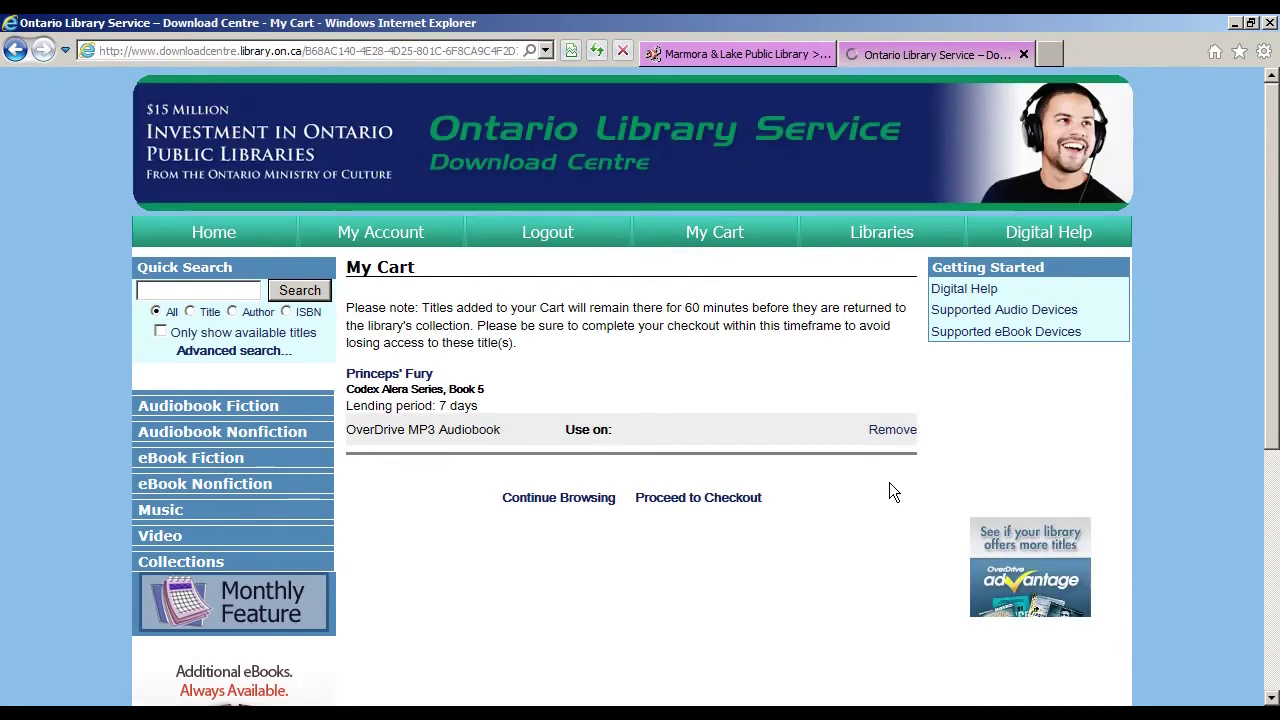
click(728, 499)
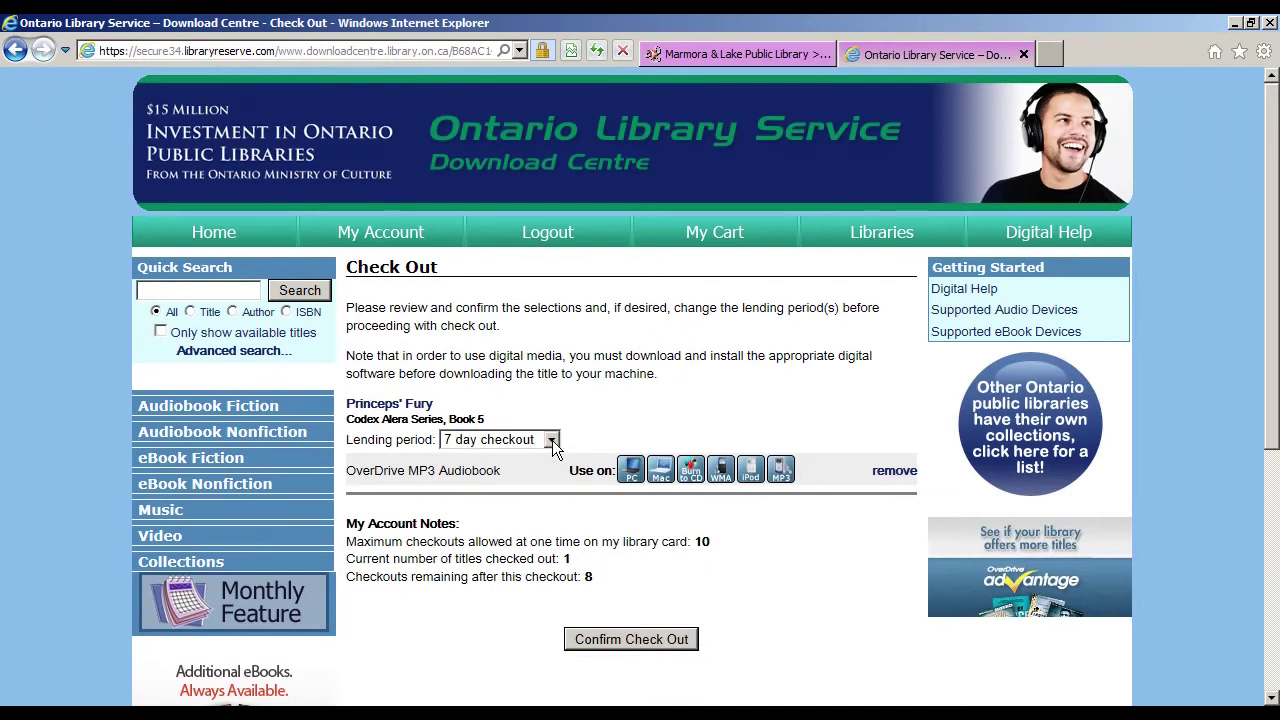
click(551, 441)
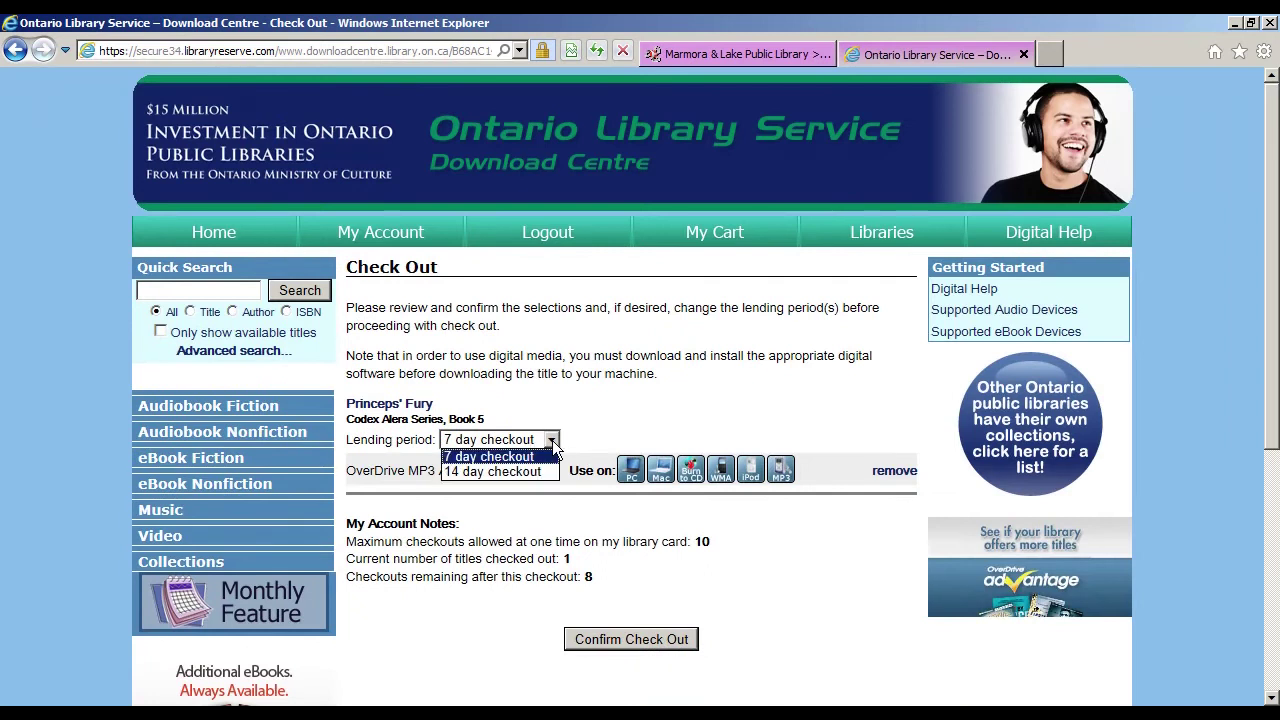
click(675, 642)
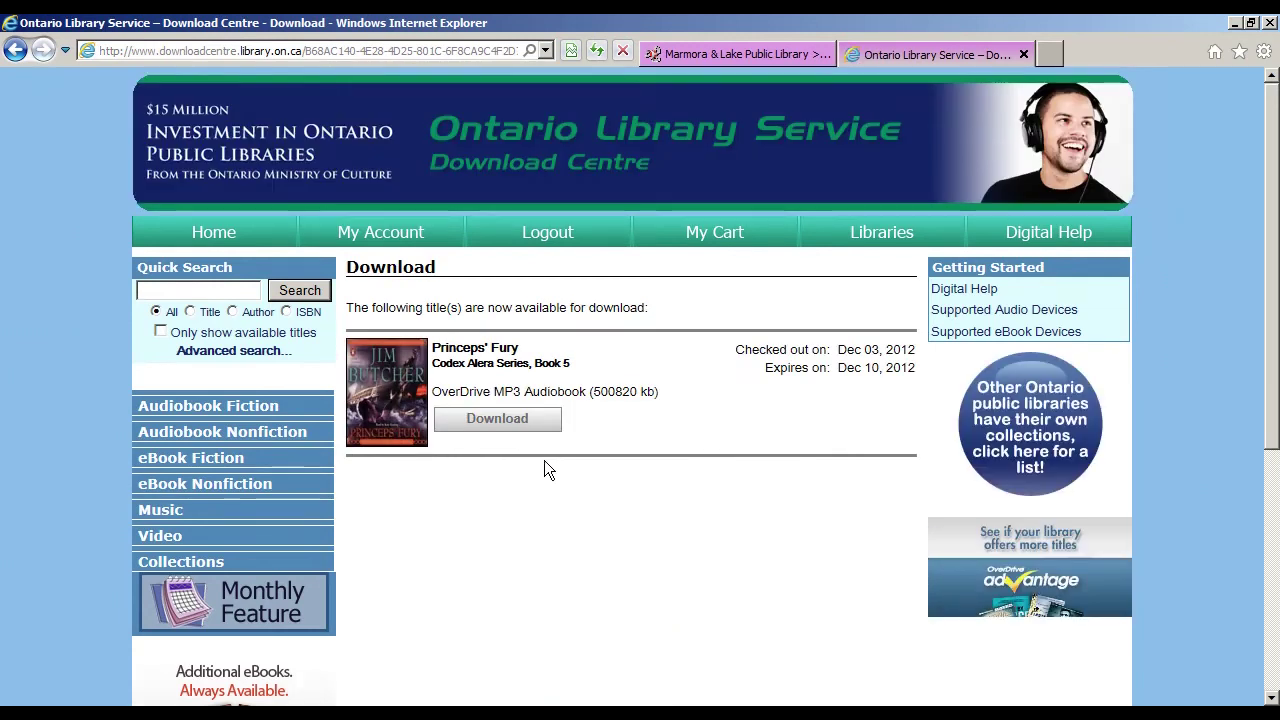
click(498, 420)
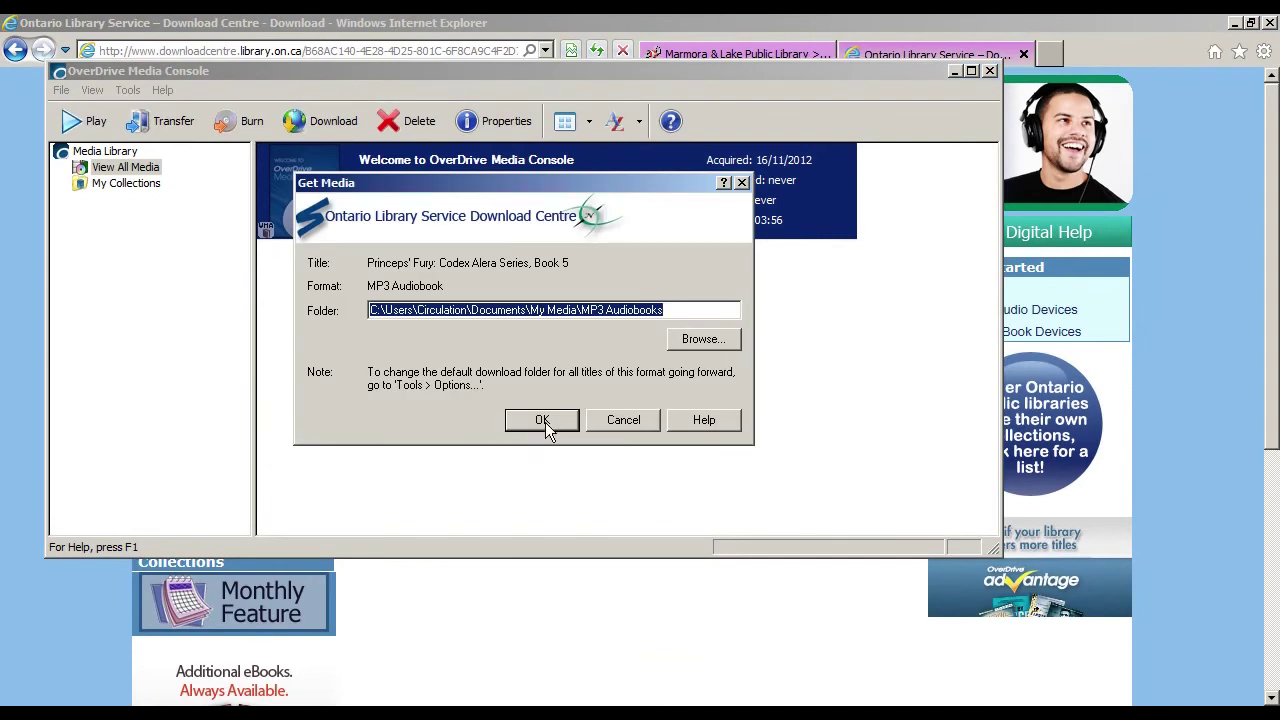
Step: Accept and create the download folder, then download all parts of Princeps' Fury
click(542, 421)
click(592, 358)
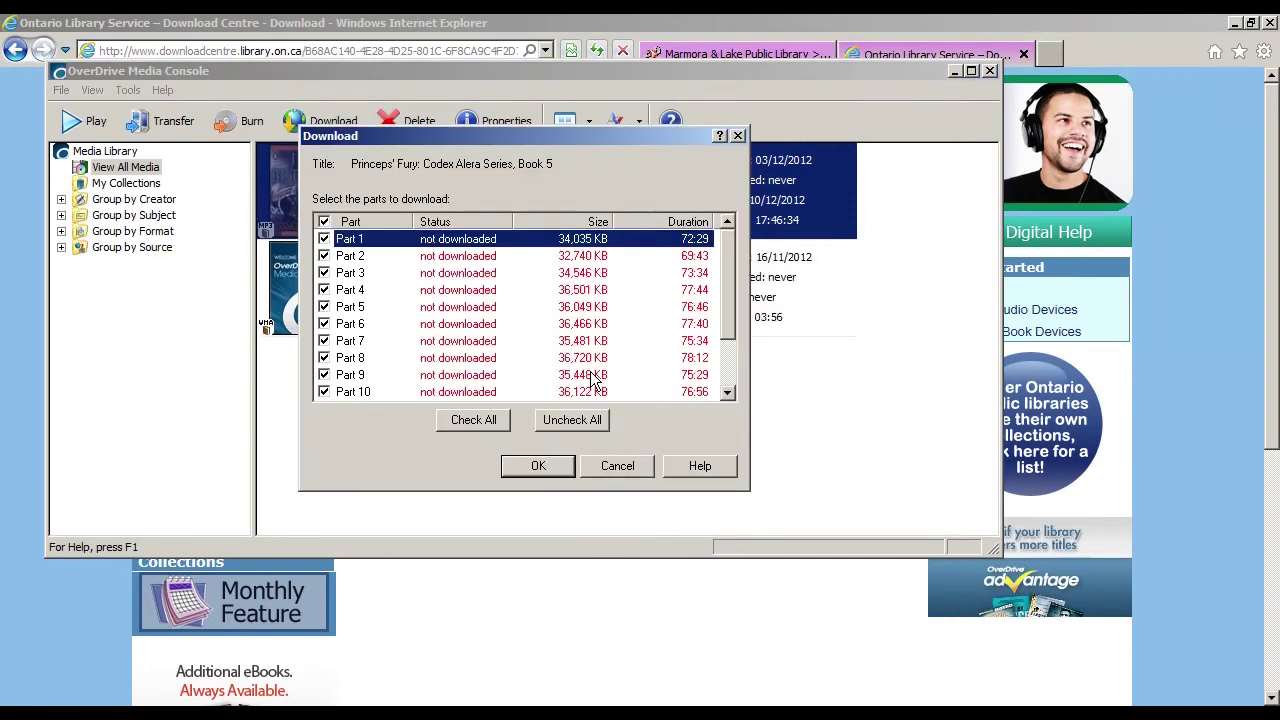
click(538, 466)
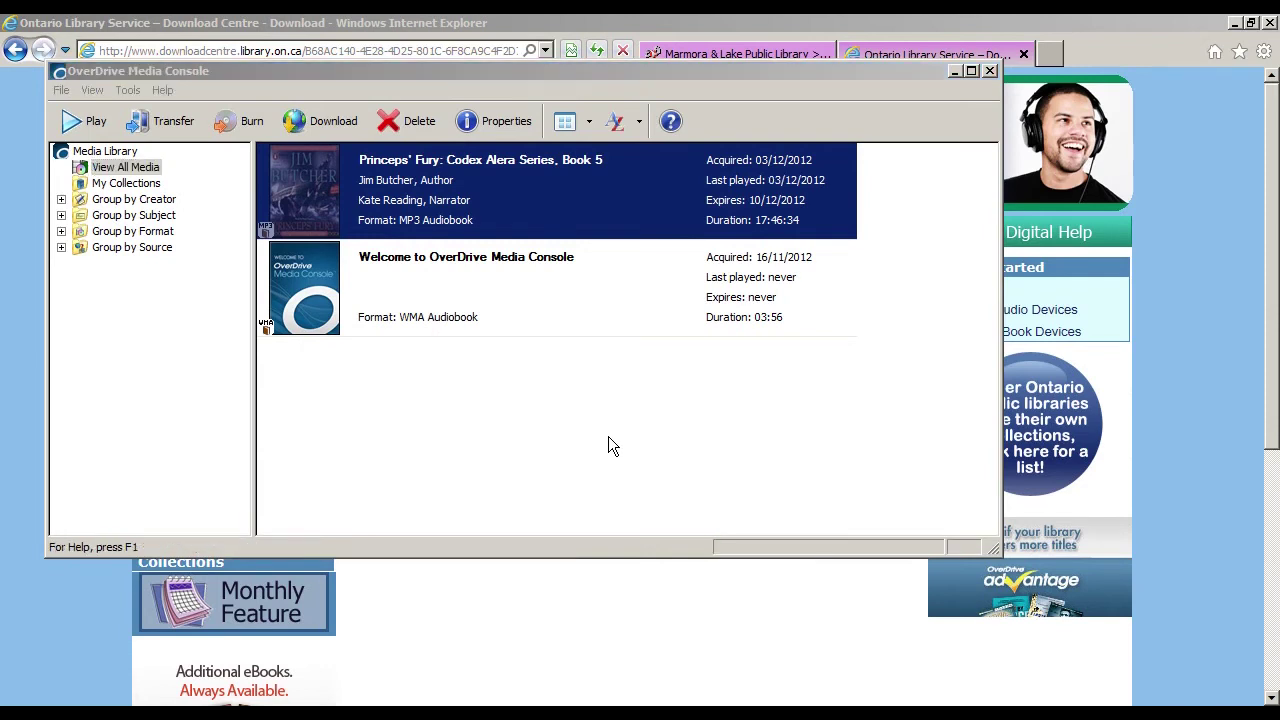
double_click(577, 202)
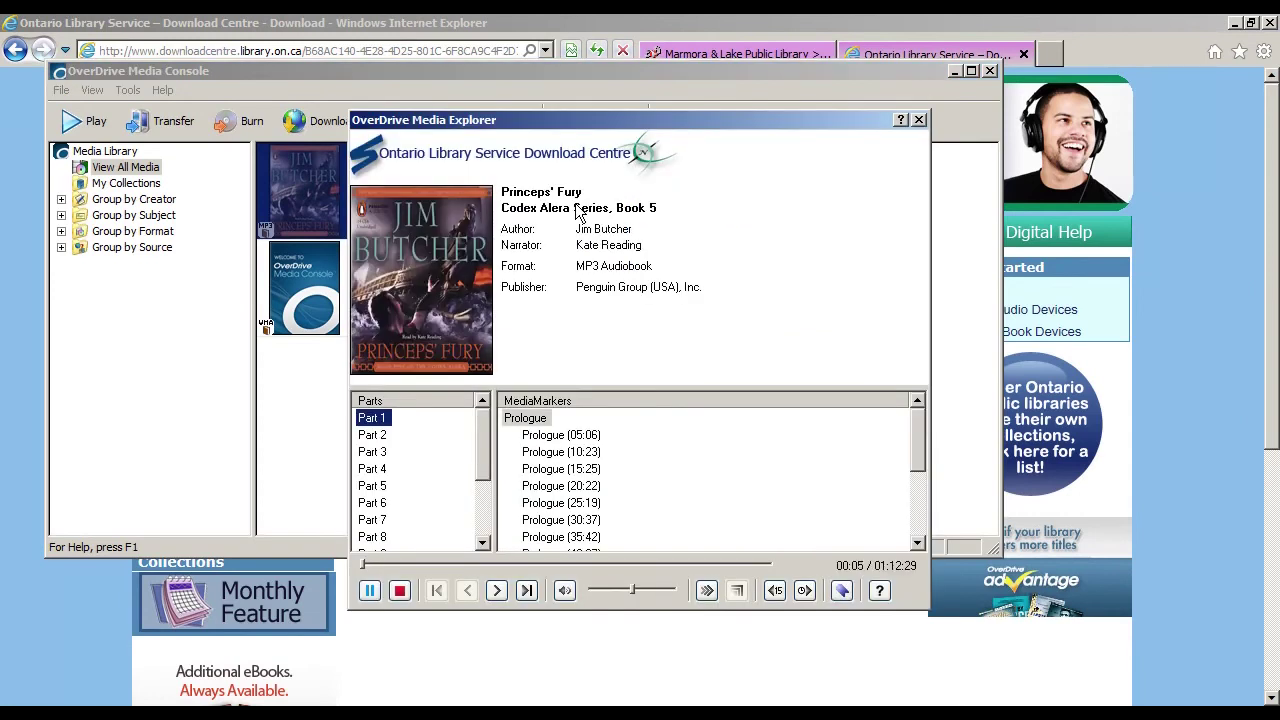
click(370, 591)
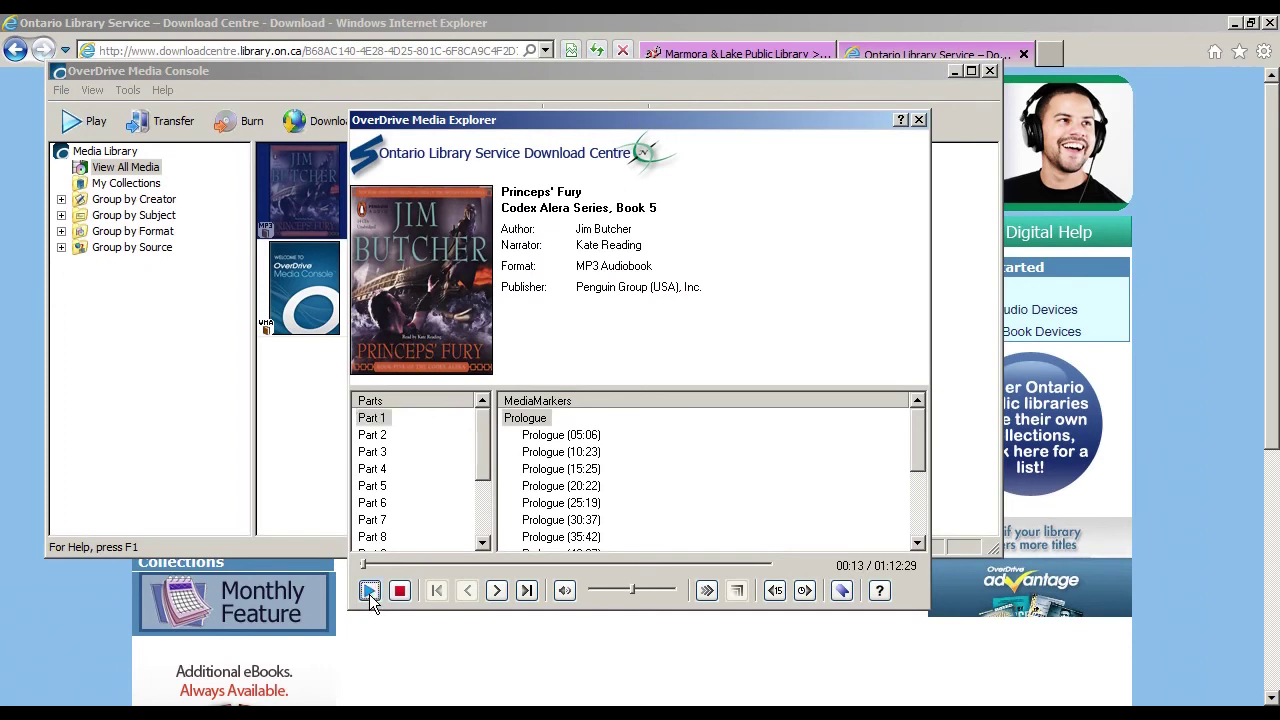
click(919, 120)
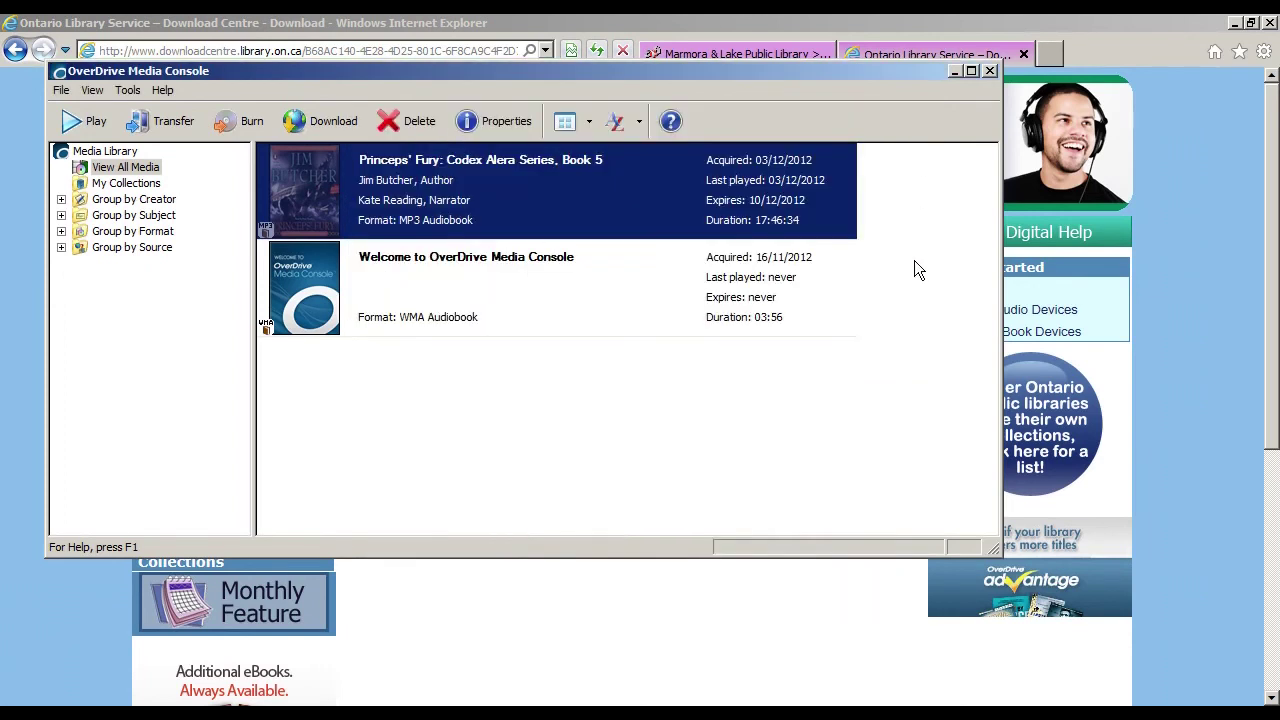
Step: Delete Princeps' Fury from the media library, choosing Return/Delete to also return it
right_click(619, 203)
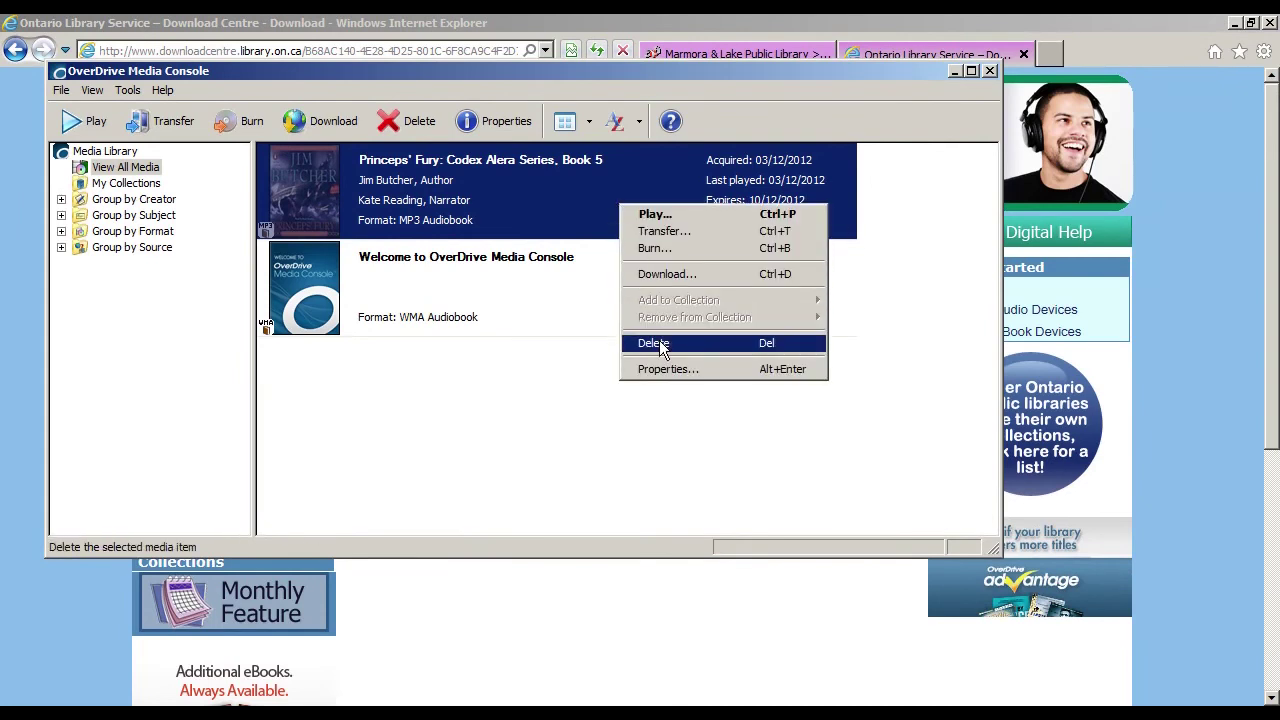
click(659, 341)
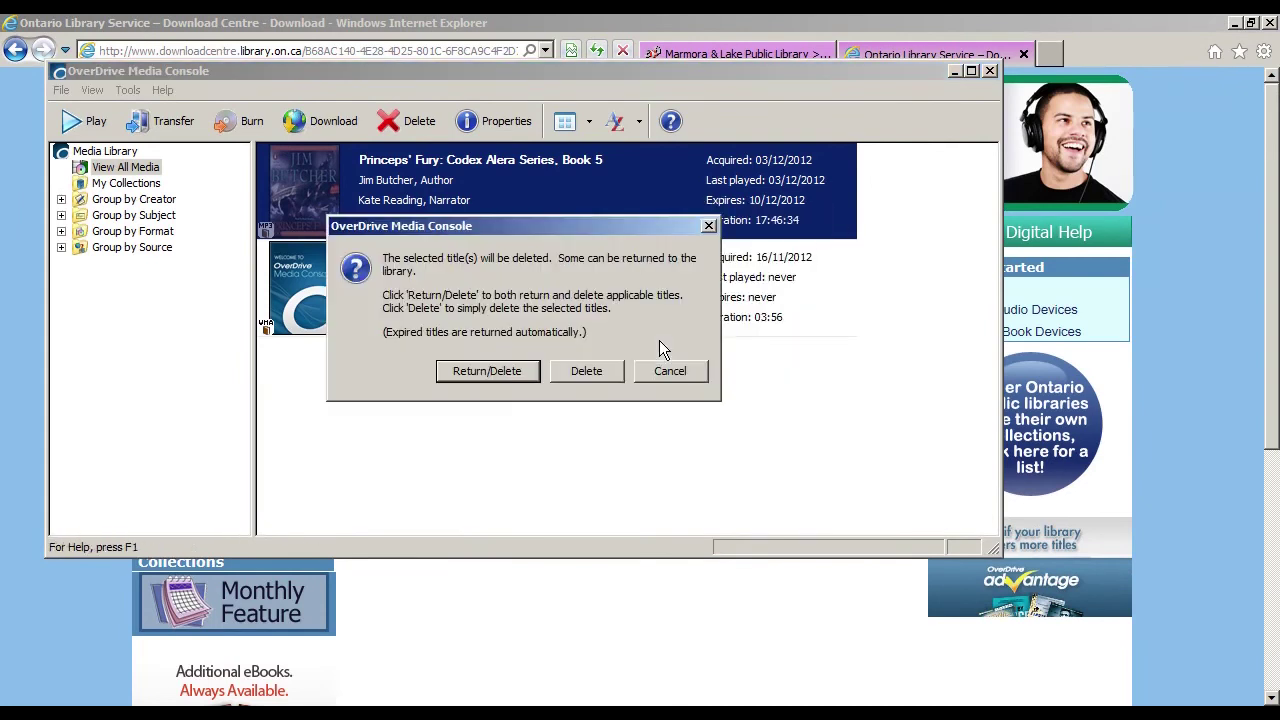
click(496, 374)
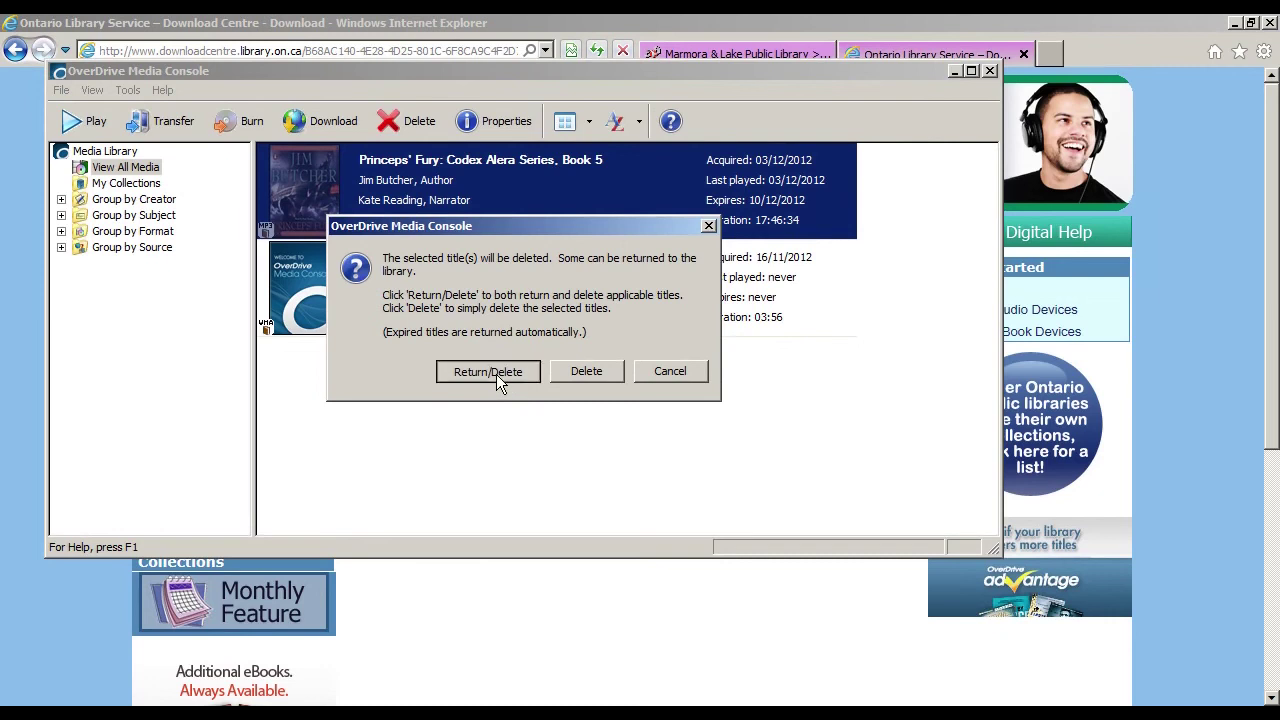